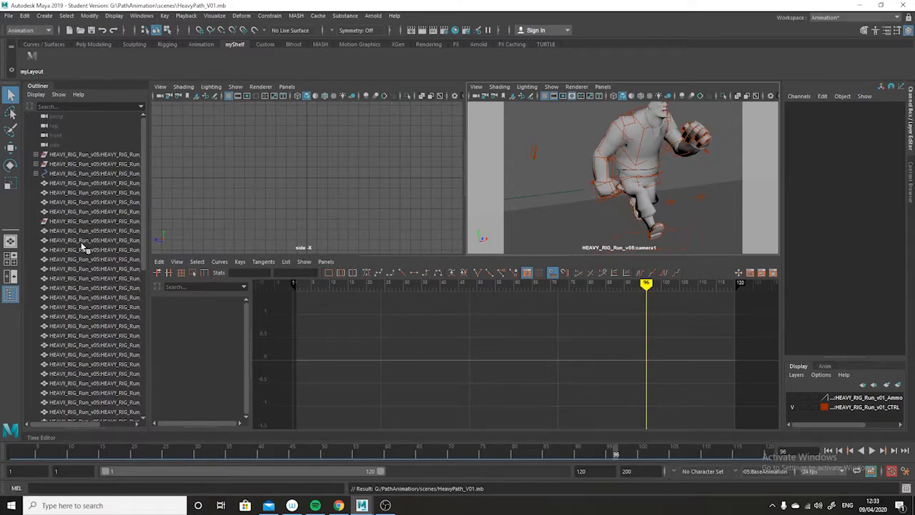
- Apply the saved myLayout panel arrangement and scrub the timeline to frame 39
{"action": "left_click", "coordinate": [32, 63]}
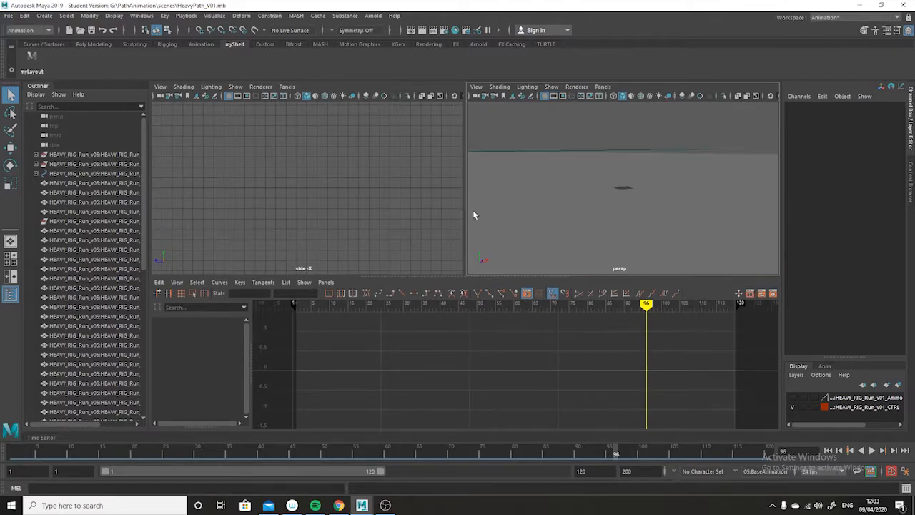
{"action": "left_click_drag", "start_coordinate": [631, 195], "coordinate": [654, 229], "text": "alt"}
{"action": "left_click_drag", "start_coordinate": [593, 457], "coordinate": [254, 451]}
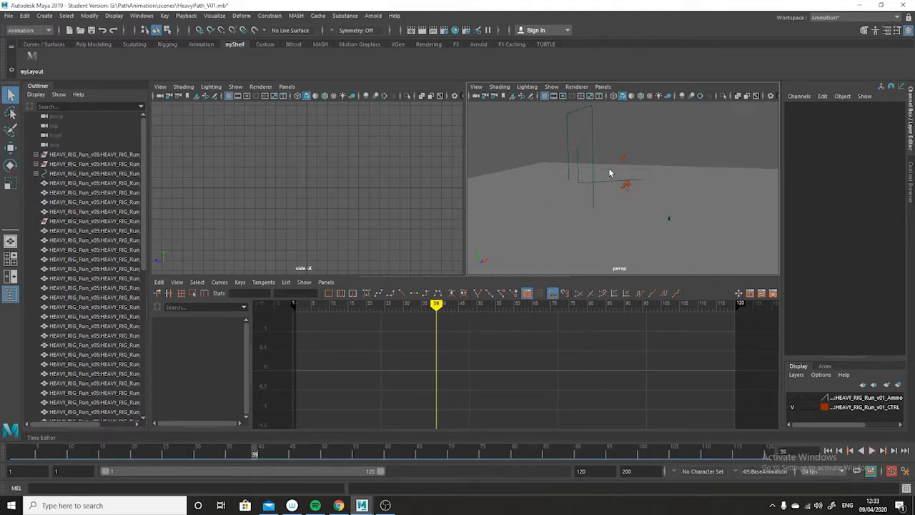
- Hide cameras in the perspective view and move the timeline to frame 27
{"action": "left_click", "coordinate": [551, 87]}
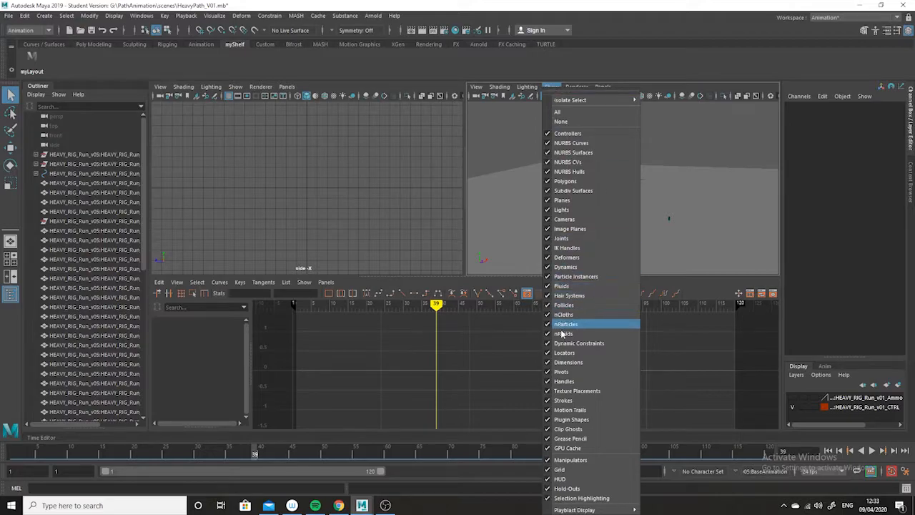
{"action": "left_click", "coordinate": [565, 218]}
{"action": "right_click_drag", "start_coordinate": [625, 172], "coordinate": [630, 224], "text": "alt"}
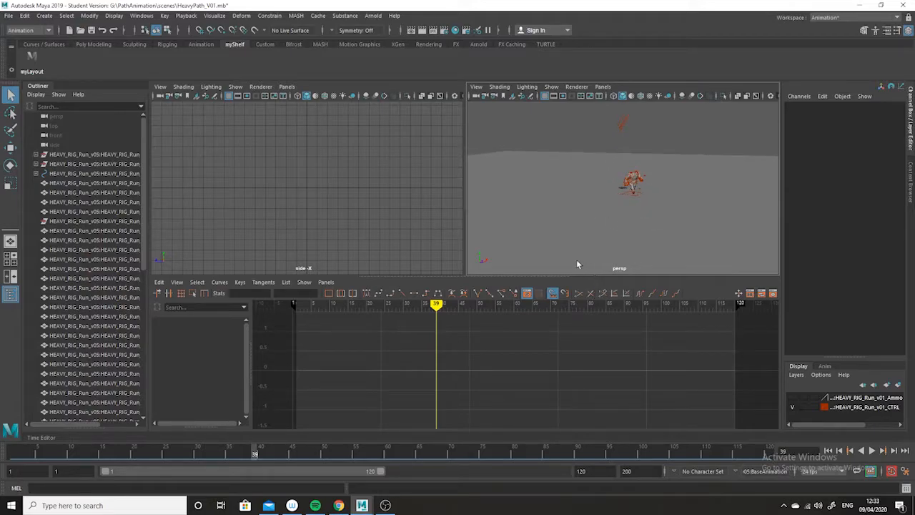
{"action": "left_click_drag", "start_coordinate": [300, 458], "coordinate": [180, 456]}
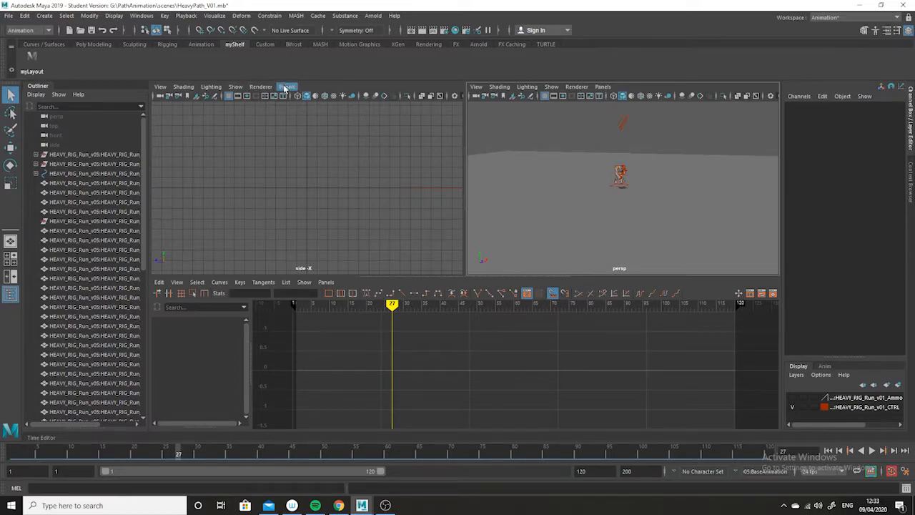
- Change the side view to the orthographic top view, framed around the character
{"action": "left_click", "coordinate": [287, 86]}
{"action": "mouse_move", "coordinate": [336, 115]}
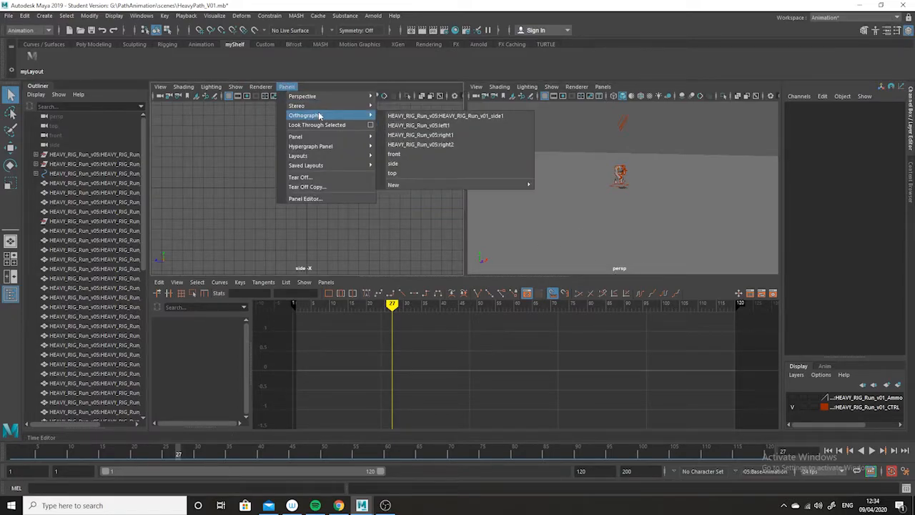
{"action": "left_click", "coordinate": [415, 173]}
{"action": "scroll", "coordinate": [414, 200], "scroll_direction": "up", "scroll_amount": 5}
{"action": "scroll", "coordinate": [351, 186], "scroll_direction": "down", "scroll_amount": 2}
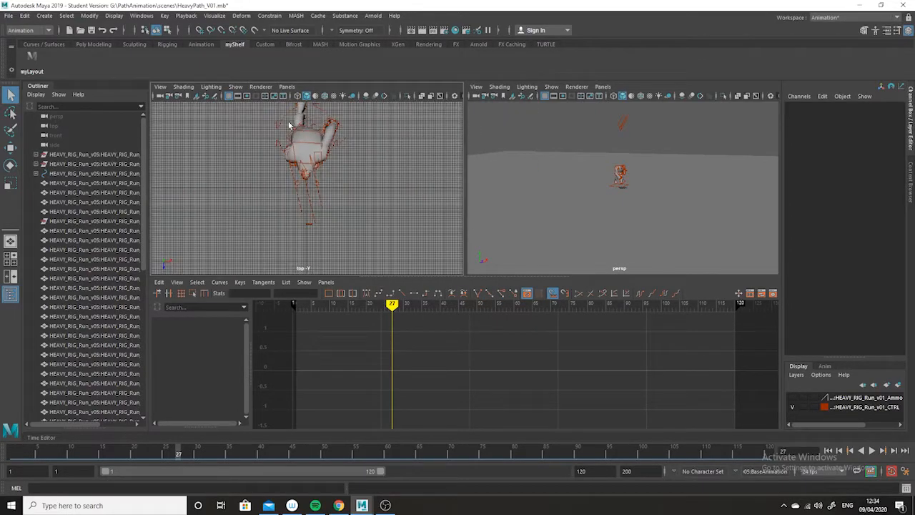
- Hide the grid and the cameras in the top view
{"action": "left_click", "coordinate": [236, 86]}
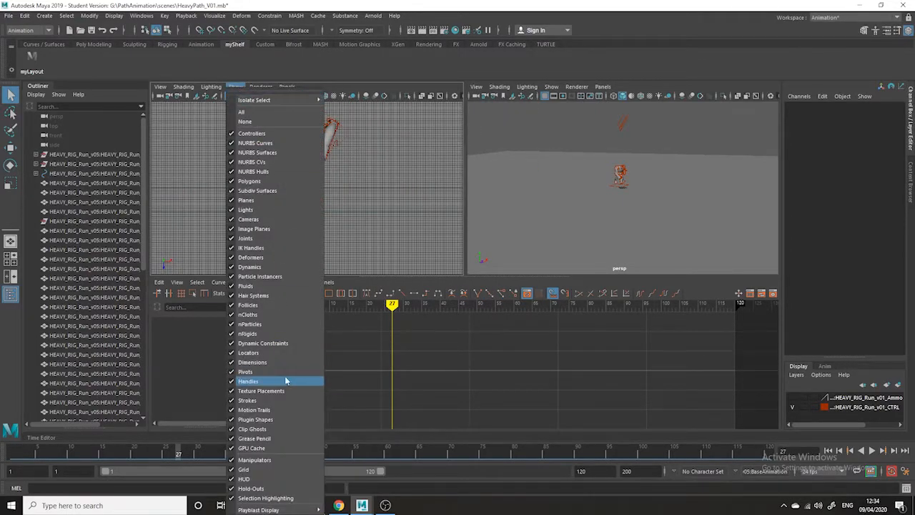
{"action": "left_click", "coordinate": [282, 469]}
{"action": "scroll", "coordinate": [211, 114], "scroll_direction": "down", "scroll_amount": 3}
{"action": "scroll", "coordinate": [209, 152], "scroll_direction": "down", "scroll_amount": 3}
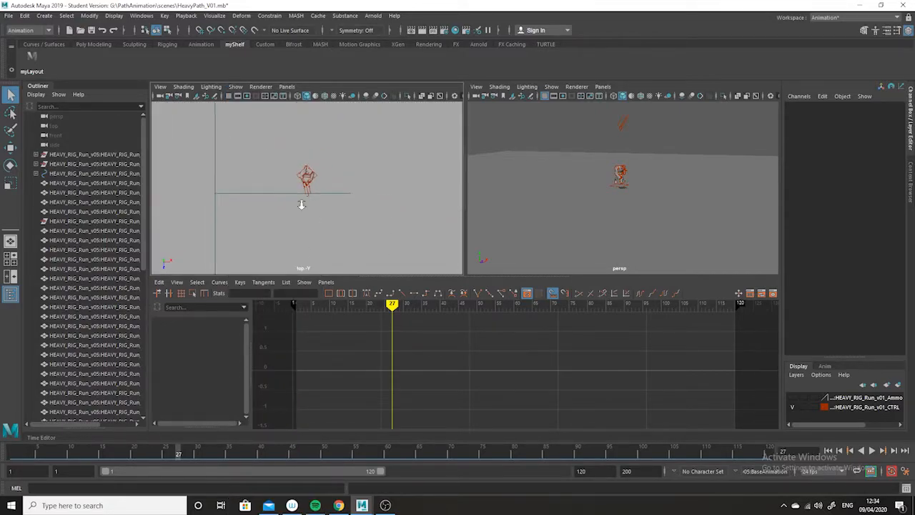
{"action": "left_click", "coordinate": [237, 87]}
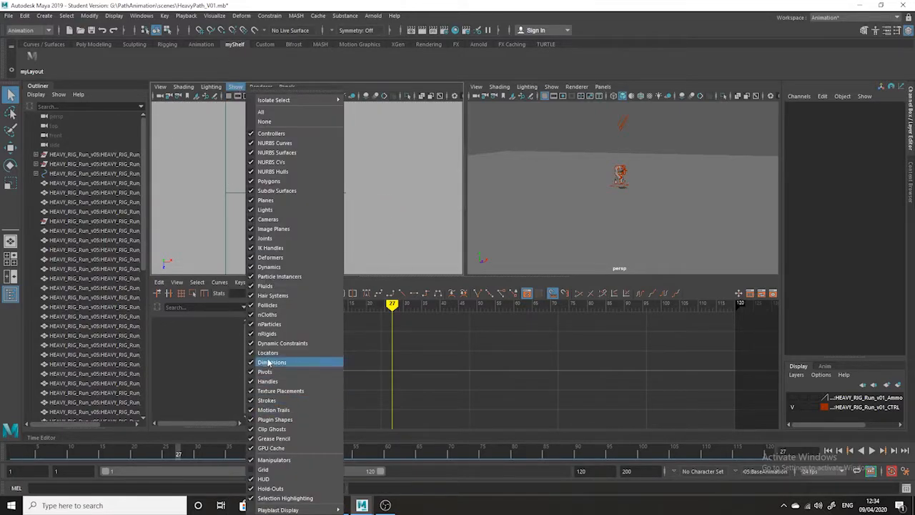
{"action": "left_click", "coordinate": [279, 222]}
{"action": "scroll", "coordinate": [348, 223], "scroll_direction": "down", "scroll_amount": 2}
{"action": "middle_click_drag", "start_coordinate": [328, 211], "coordinate": [352, 216], "text": "alt"}
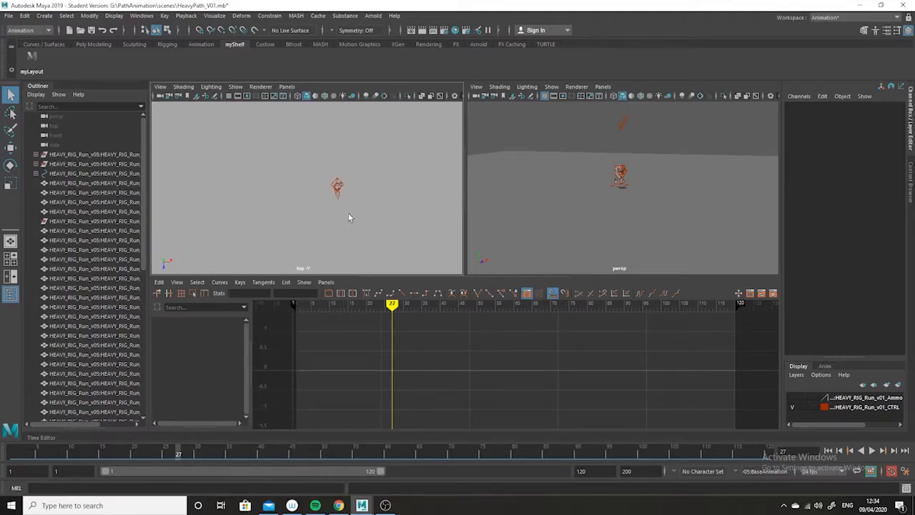
- Switch the menu set from Animation to Modeling
{"action": "left_click", "coordinate": [48, 31]}
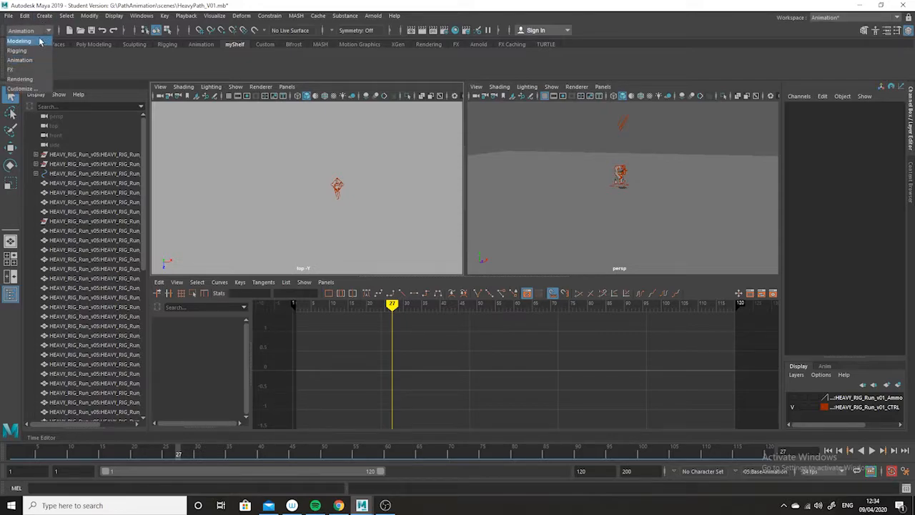
{"action": "left_click", "coordinate": [41, 41]}
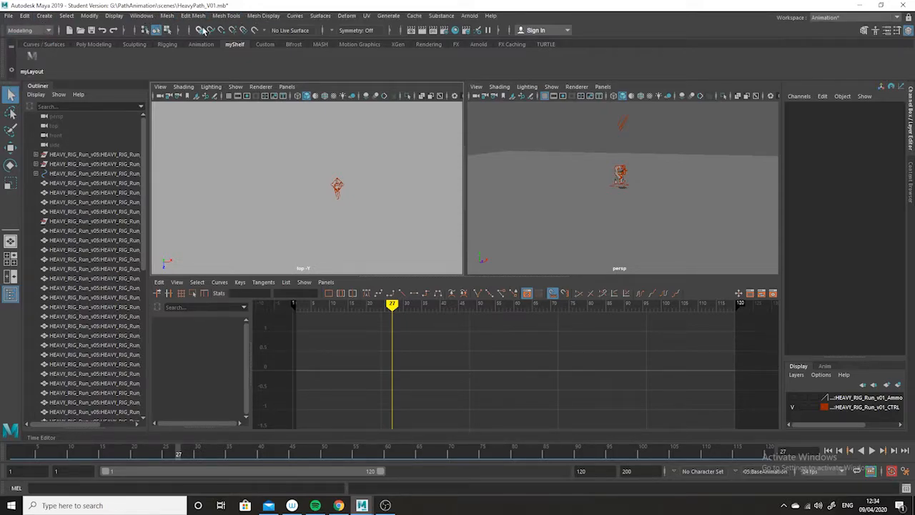
{"action": "left_click", "coordinate": [296, 16]}
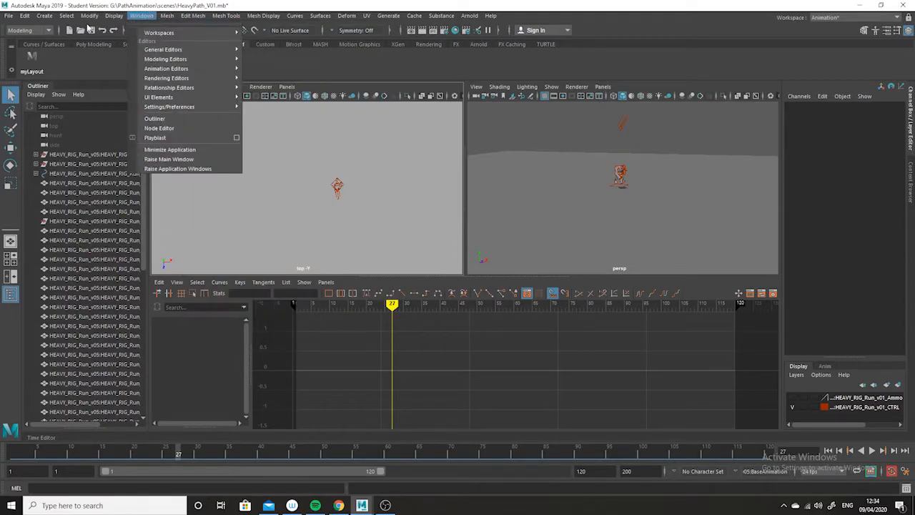
- Draw a five-point path in the top view with the EP Curve Tool, sweeping down and around in front of the character
{"action": "mouse_move", "coordinate": [43, 15]}
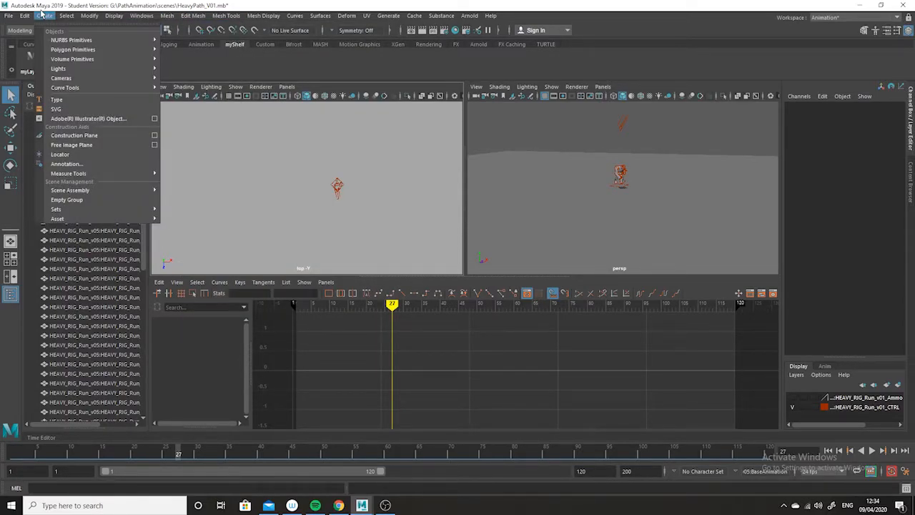
{"action": "mouse_move", "coordinate": [80, 92]}
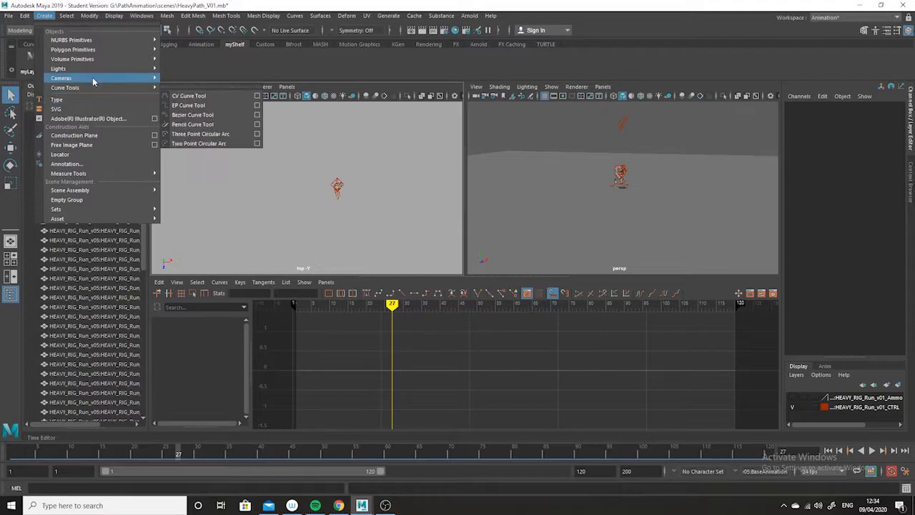
{"action": "left_click", "coordinate": [213, 107]}
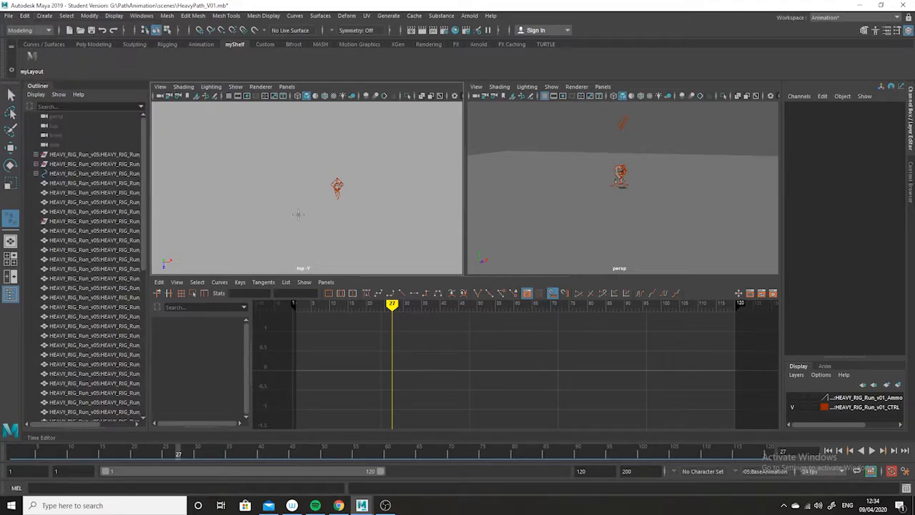
{"action": "scroll", "coordinate": [379, 224], "scroll_direction": "up", "scroll_amount": 1}
{"action": "middle_click_drag", "start_coordinate": [361, 200], "coordinate": [376, 185], "text": "alt"}
{"action": "left_click", "coordinate": [217, 122]}
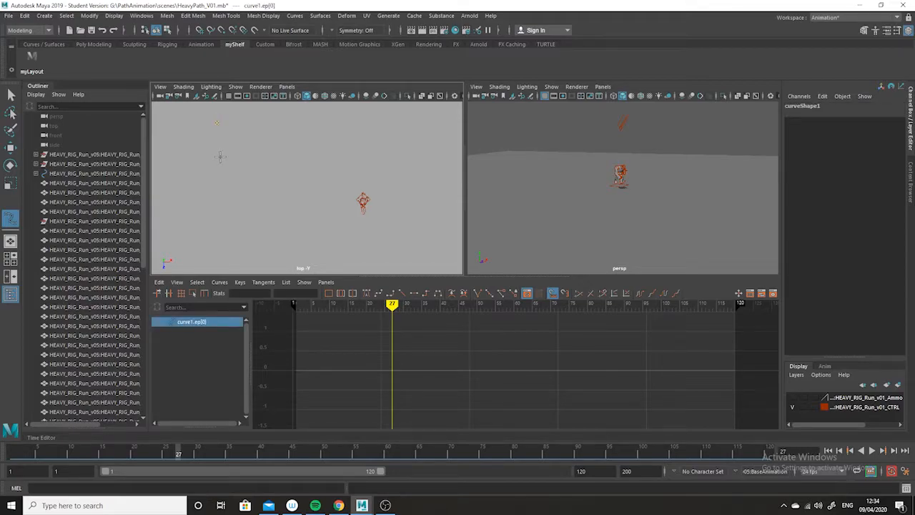
{"action": "left_click", "coordinate": [220, 157]}
{"action": "left_click", "coordinate": [247, 191]}
{"action": "left_click", "coordinate": [289, 244]}
{"action": "left_click", "coordinate": [377, 254]}
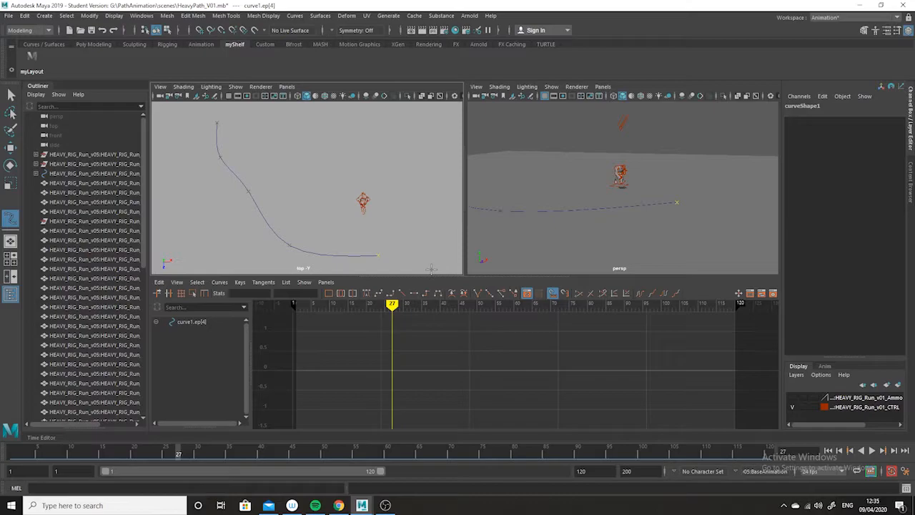
{"action": "key", "text": "Return"}
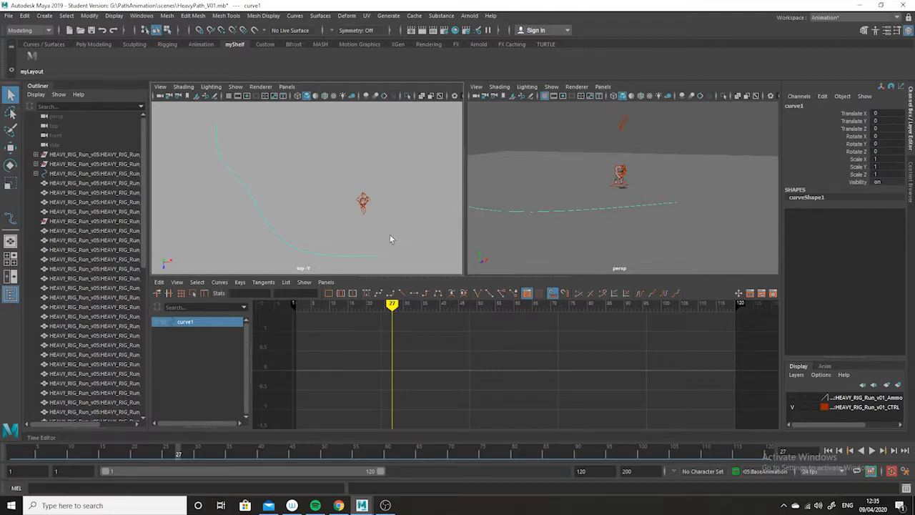
- Raise the path curve above the ground to a Translate Y of about 56.7
{"action": "left_click", "coordinate": [10, 147]}
{"action": "left_click_drag", "start_coordinate": [579, 195], "coordinate": [660, 199], "text": "alt"}
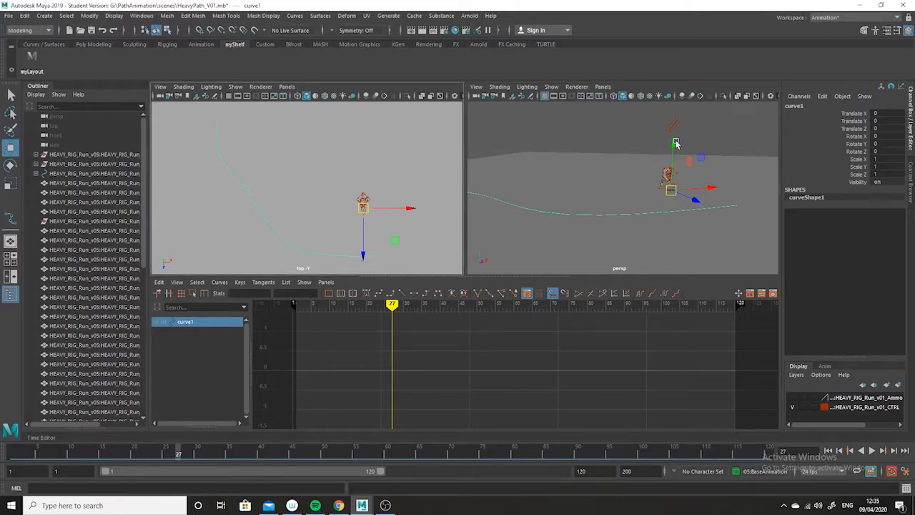
{"action": "left_click_drag", "start_coordinate": [675, 146], "coordinate": [674, 127]}
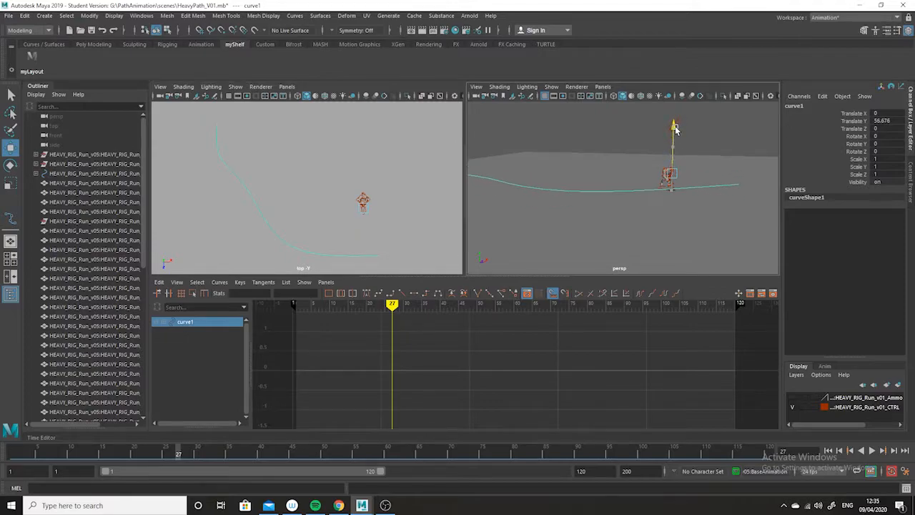
{"action": "left_click_drag", "start_coordinate": [664, 207], "coordinate": [650, 193], "text": "alt"}
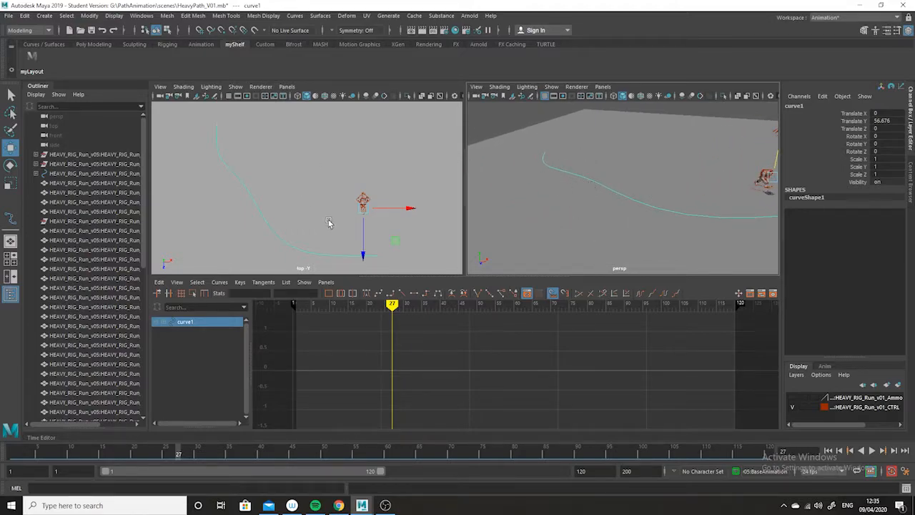
- Create a polygon sphere at the origin
{"action": "left_click", "coordinate": [44, 16]}
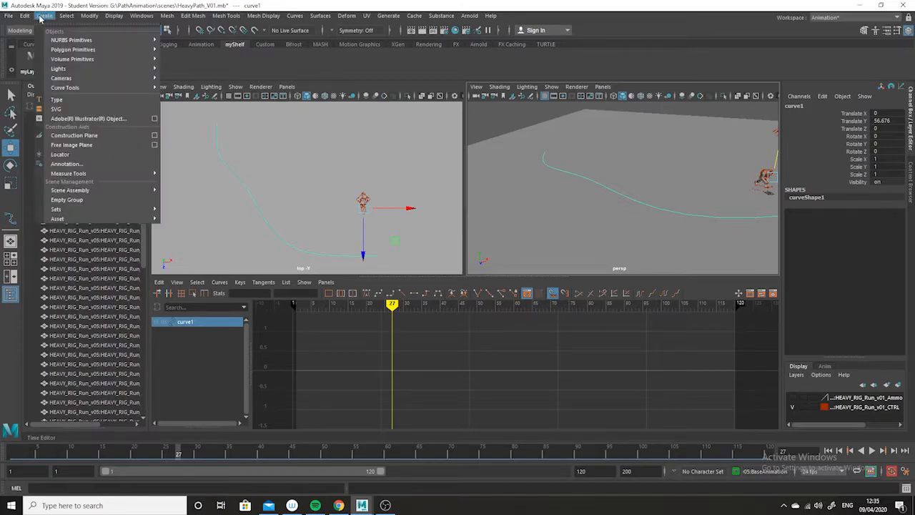
{"action": "mouse_move", "coordinate": [69, 52]}
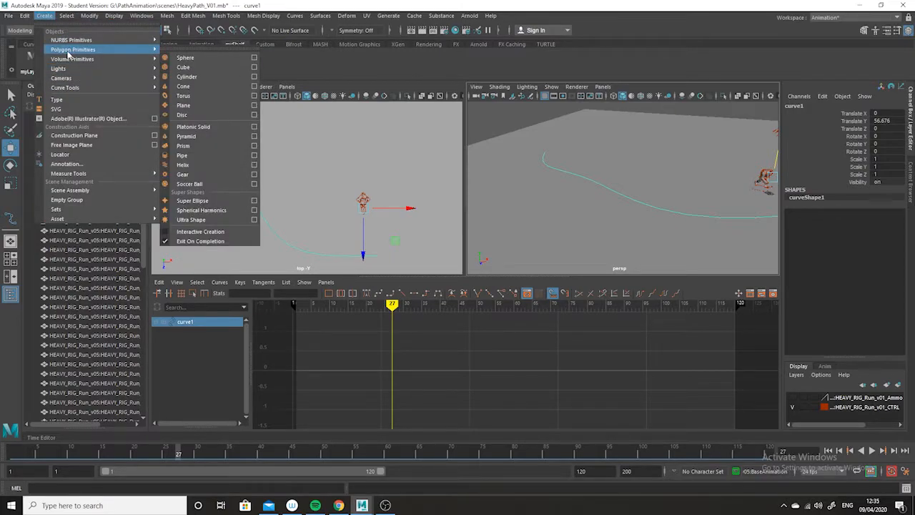
{"action": "left_click", "coordinate": [227, 59]}
{"action": "key", "text": "f"}
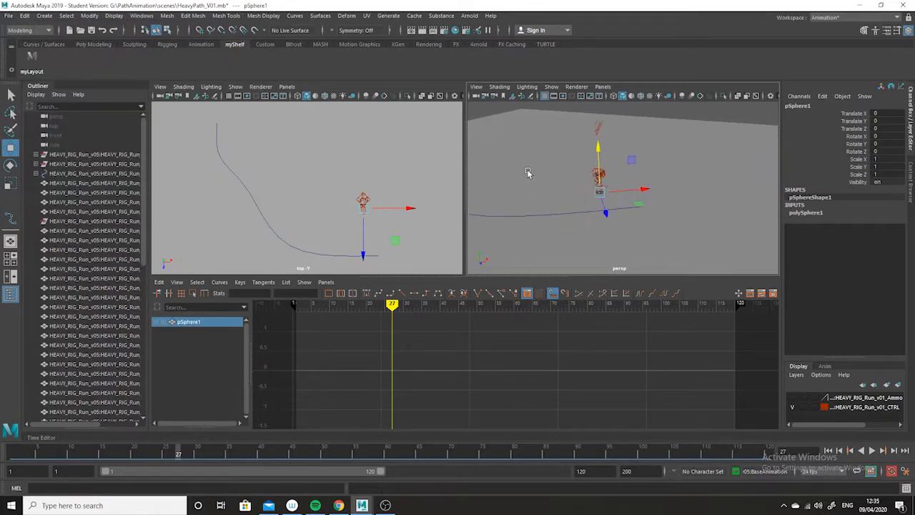
- Scale the sphere uniformly to about 33 and raise it to a Translate Y of about 66.7
{"action": "left_click", "coordinate": [10, 182]}
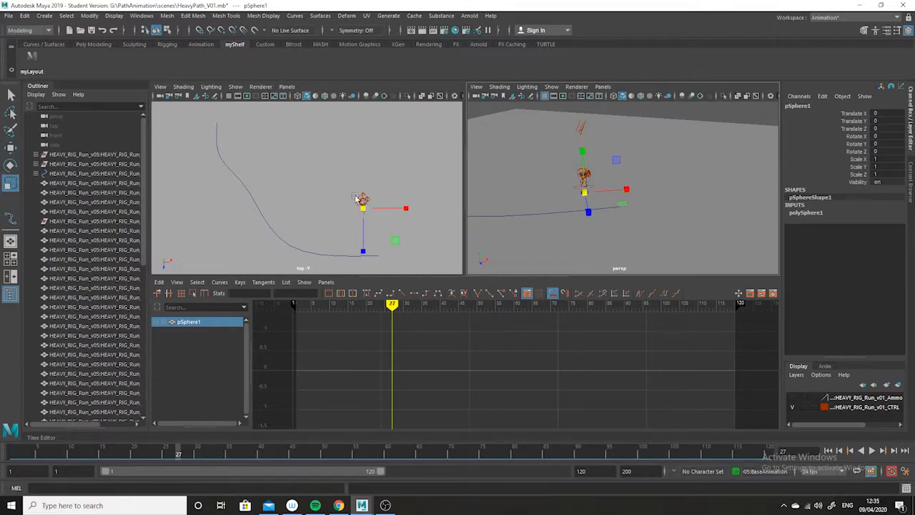
{"action": "left_click_drag", "start_coordinate": [584, 192], "coordinate": [603, 206]}
{"action": "left_click", "coordinate": [10, 146]}
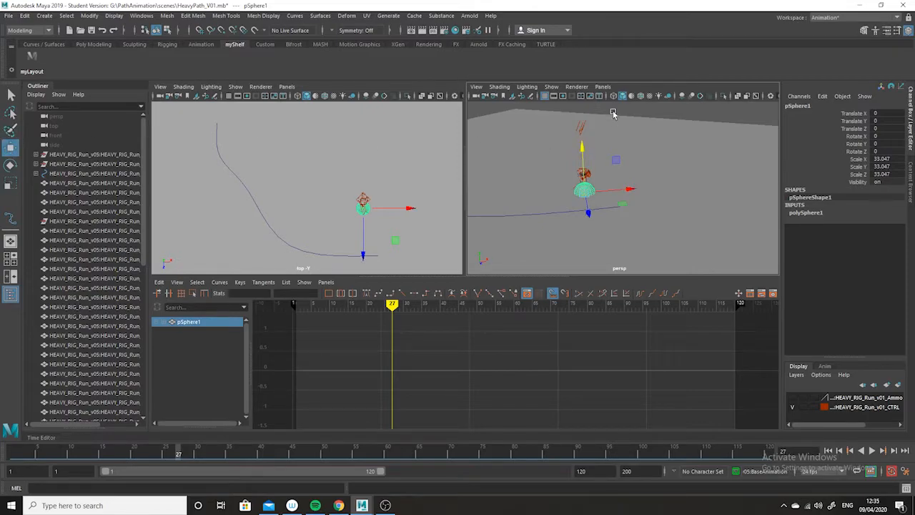
{"action": "left_click_drag", "start_coordinate": [582, 147], "coordinate": [581, 120]}
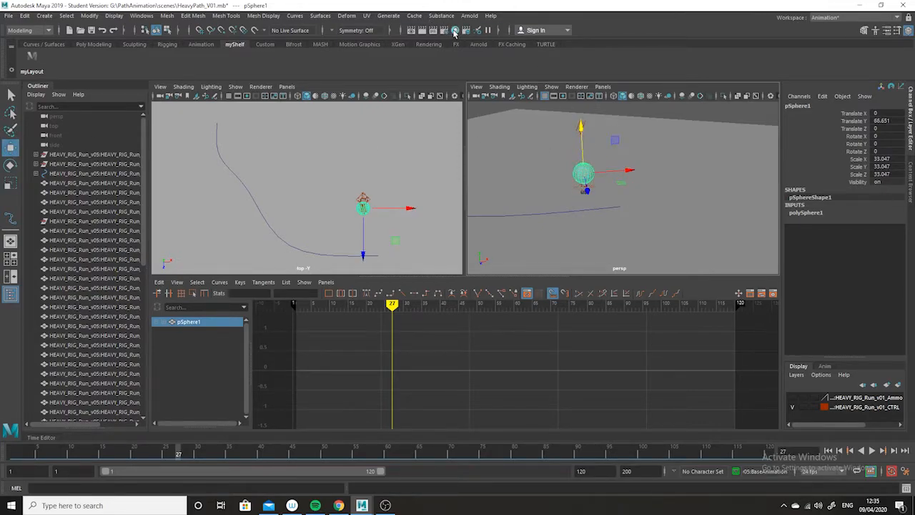
- Open the Hypershade
{"action": "left_click", "coordinate": [455, 32]}
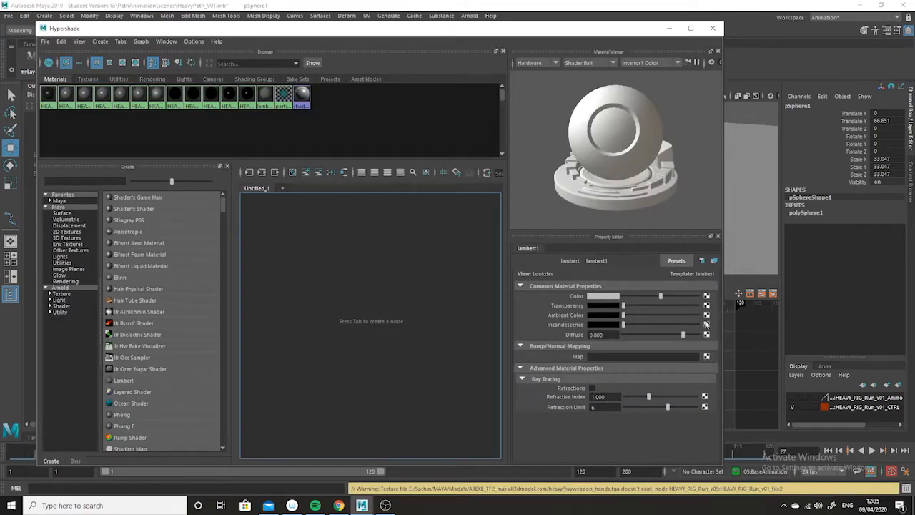
- Try recolouring the default lambert1 material red and undo the colour change
{"action": "left_click", "coordinate": [599, 296]}
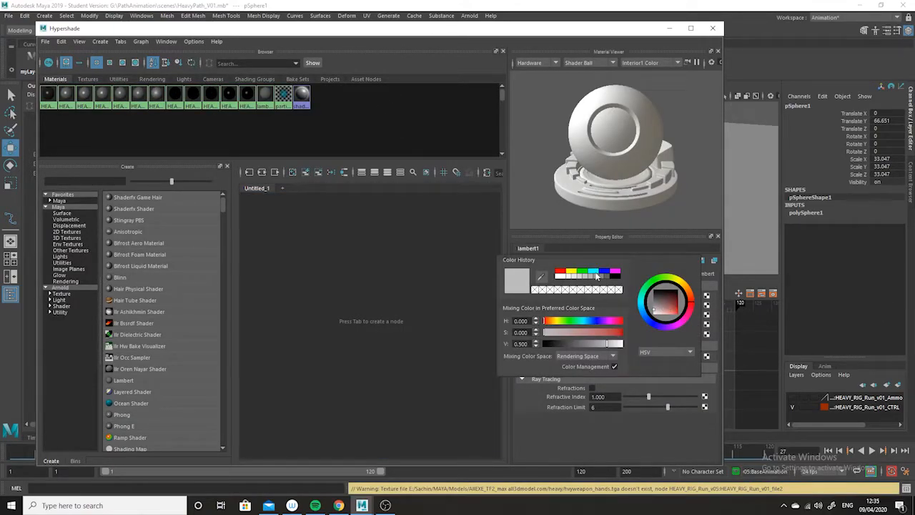
{"action": "left_click", "coordinate": [560, 272]}
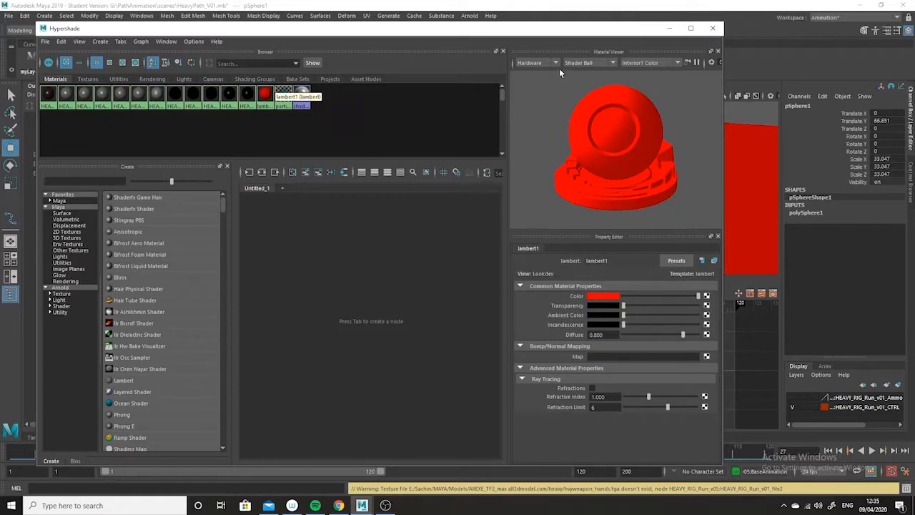
{"action": "left_click_drag", "start_coordinate": [585, 35], "coordinate": [631, 241]}
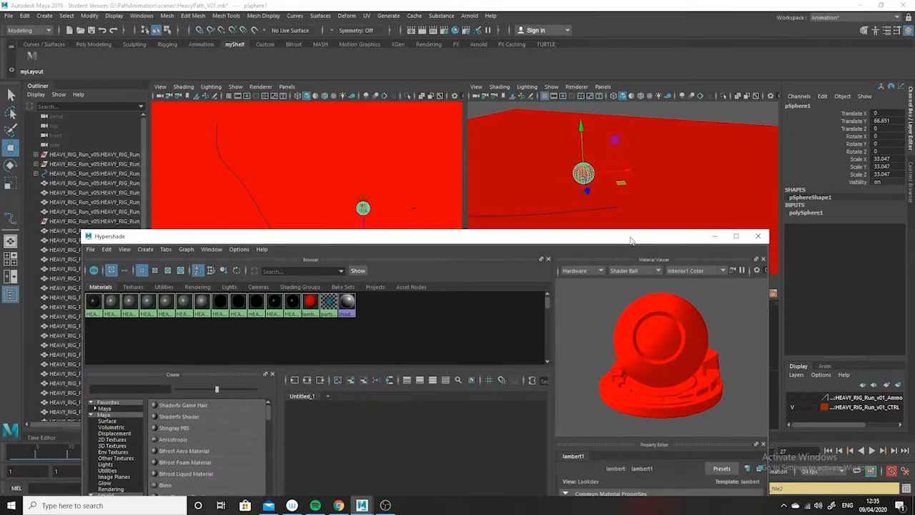
{"action": "key", "text": "ctrl+z"}
- Create a new Lambert material in the Hypershade and set its colour to pure red
{"action": "left_click", "coordinate": [583, 176]}
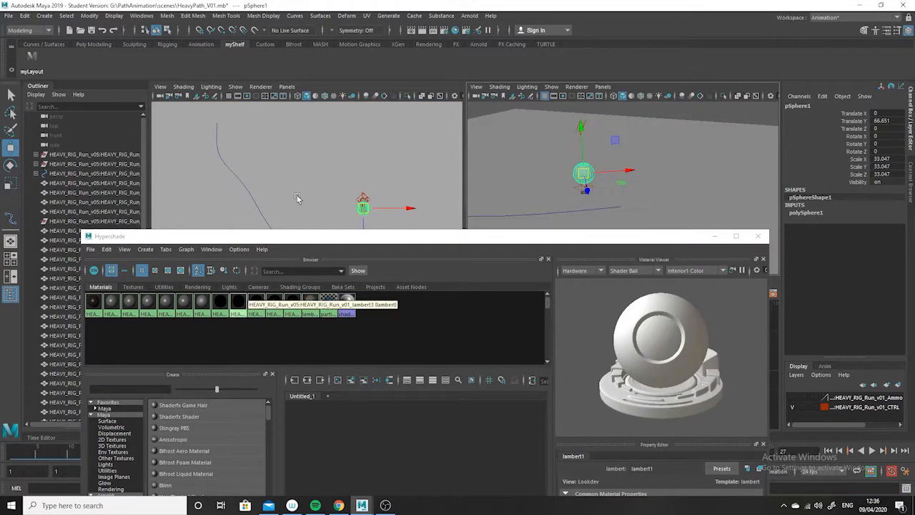
{"action": "left_click_drag", "start_coordinate": [317, 237], "coordinate": [350, 155]}
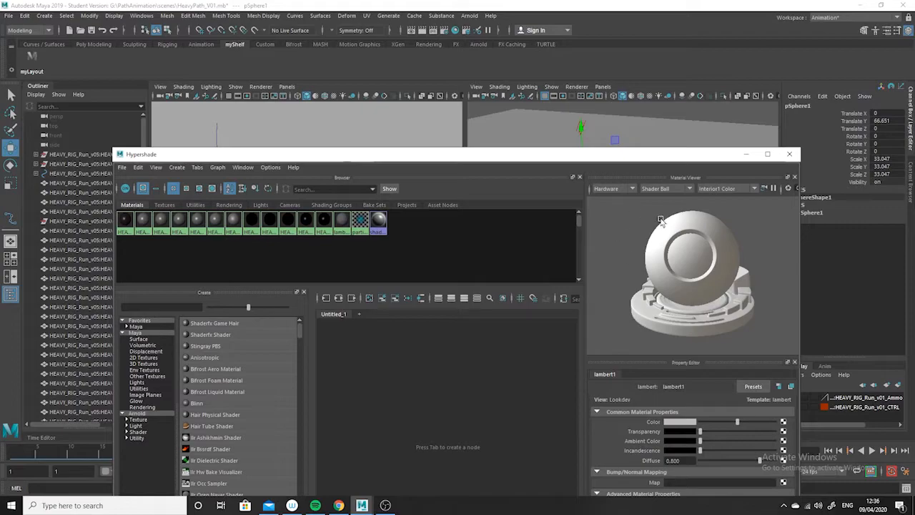
{"action": "left_click", "coordinate": [143, 327]}
{"action": "left_click", "coordinate": [201, 334]}
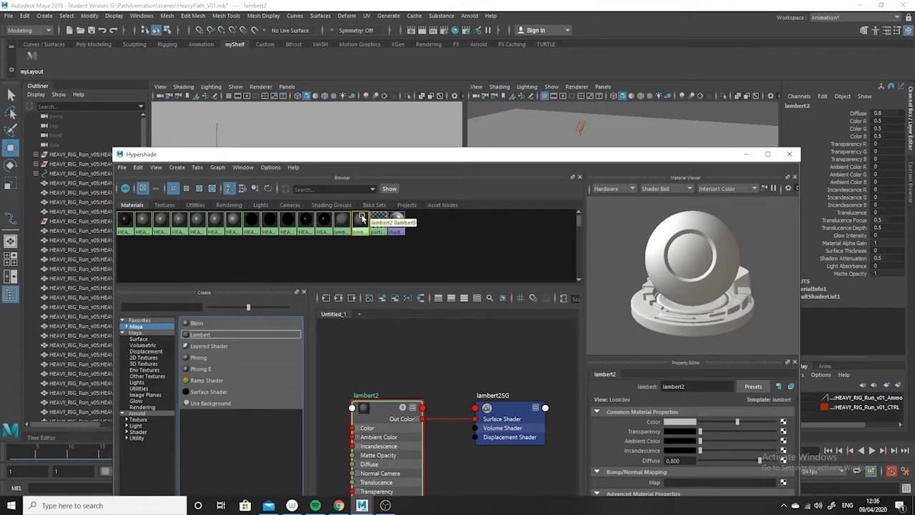
{"action": "left_click", "coordinate": [679, 424]}
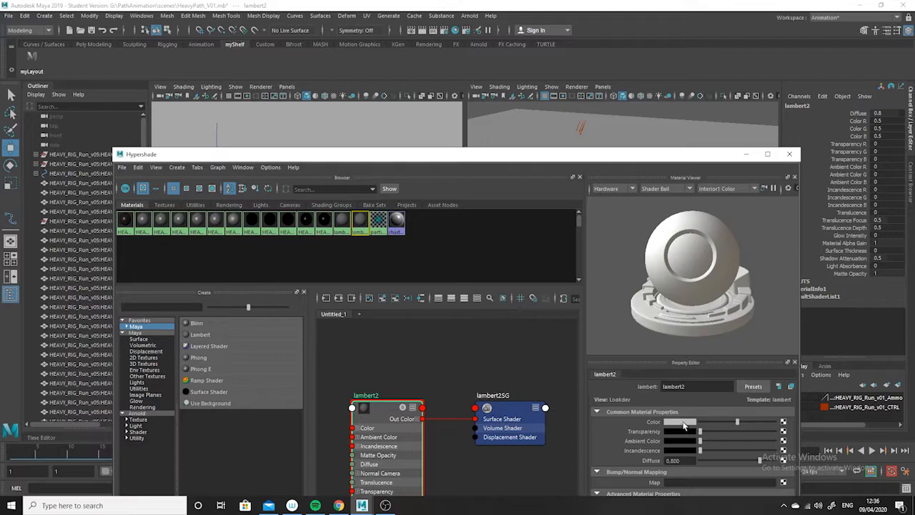
{"action": "left_click", "coordinate": [684, 424]}
{"action": "left_click", "coordinate": [647, 398]}
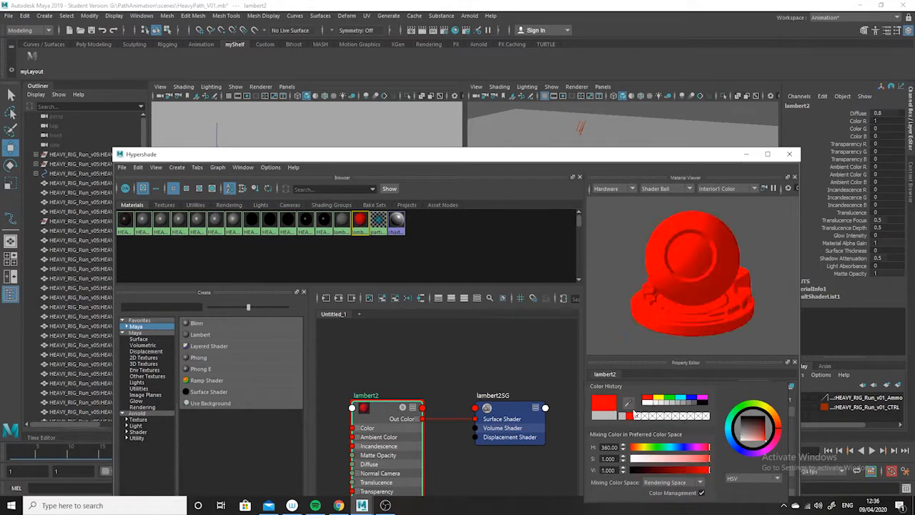
- Assign the red Lambert material to the sphere and clear the selection
{"action": "left_click_drag", "start_coordinate": [582, 156], "coordinate": [553, 287]}
{"action": "left_click", "coordinate": [586, 172]}
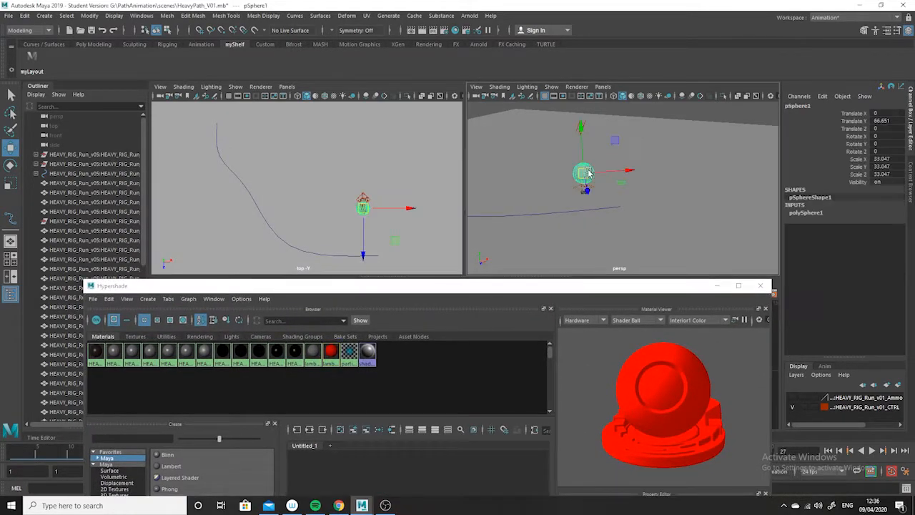
{"action": "right_click", "coordinate": [334, 351]}
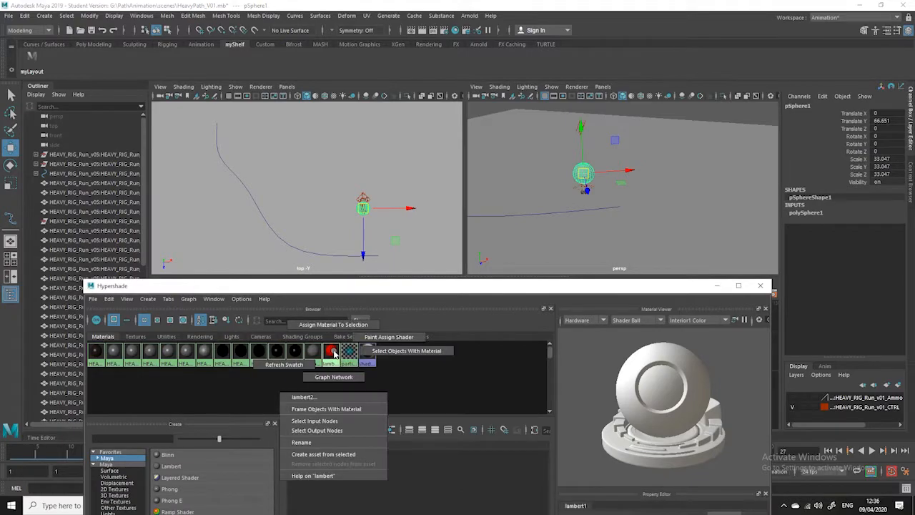
{"action": "left_click", "coordinate": [338, 323]}
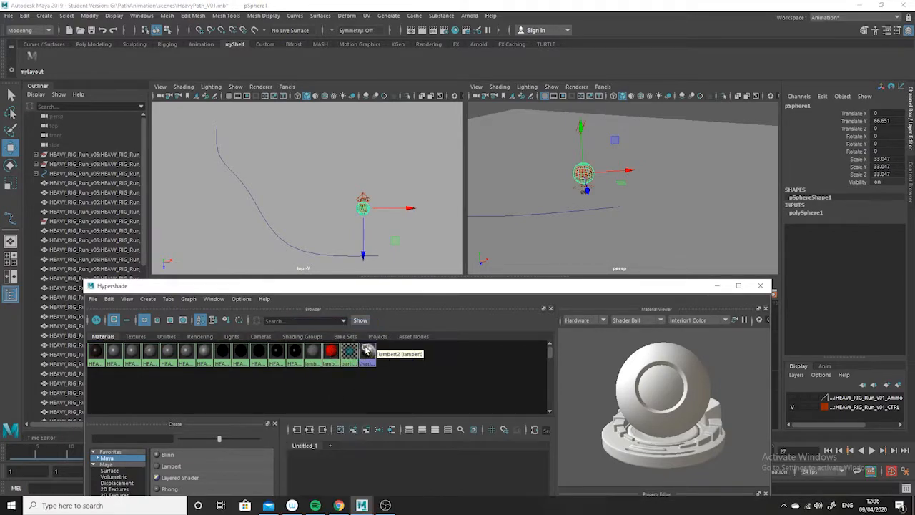
{"action": "left_click", "coordinate": [712, 116]}
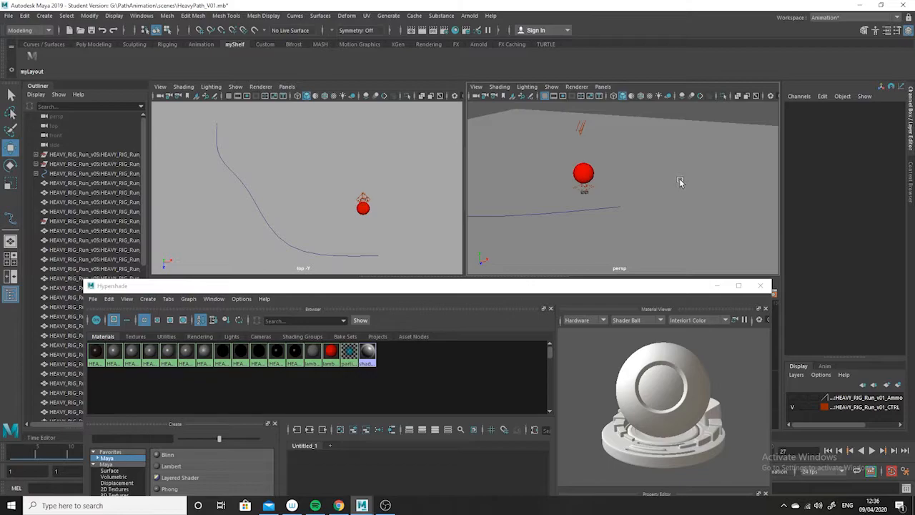
- Select the sphere and the path curve together and stretch both along Y, bringing the curve's Scale Y to about 2.95
{"action": "left_click_drag", "start_coordinate": [652, 156], "coordinate": [691, 163], "text": "alt"}
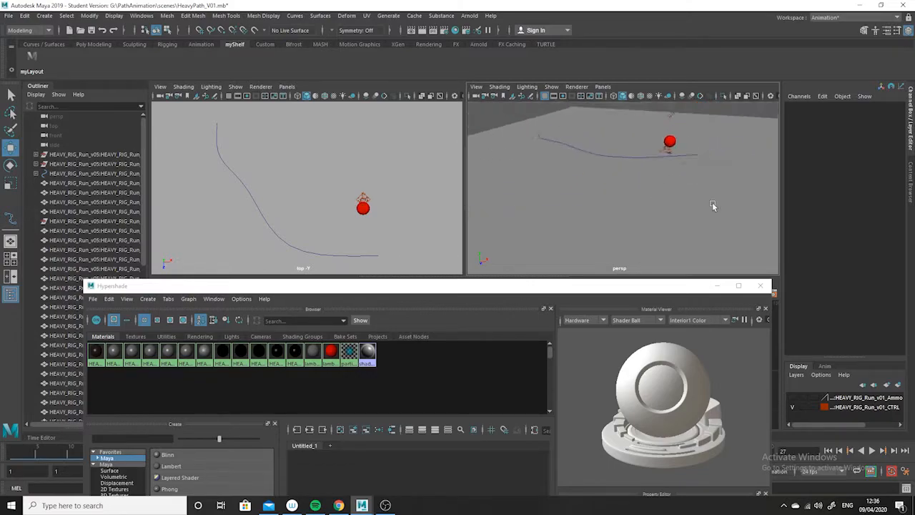
{"action": "left_click_drag", "start_coordinate": [712, 203], "coordinate": [685, 215], "text": "alt"}
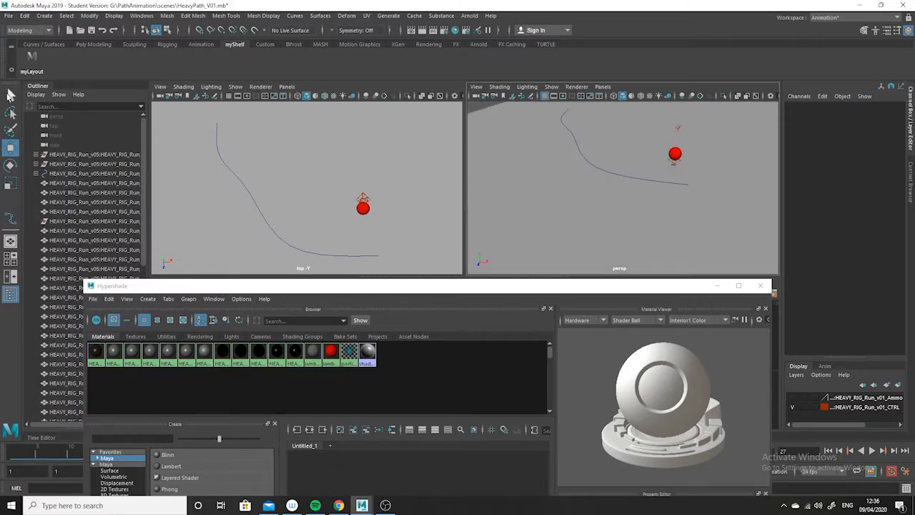
{"action": "key", "text": "q"}
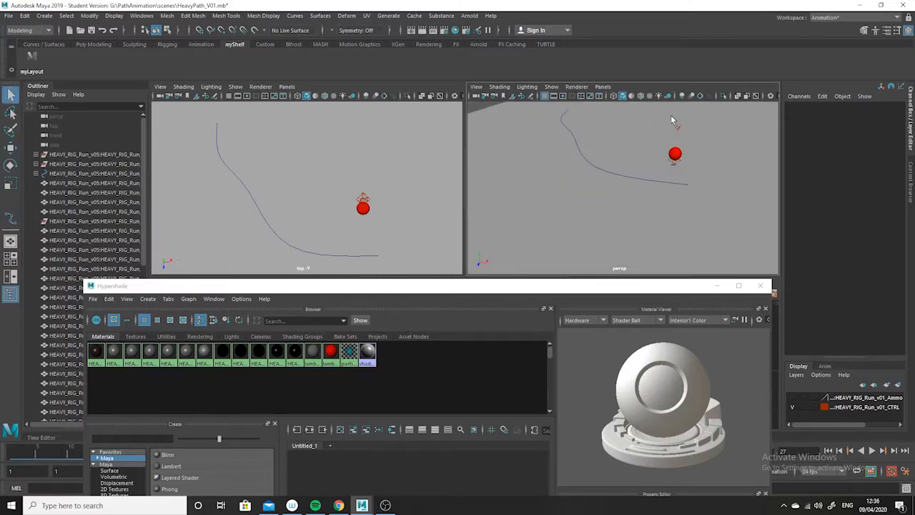
{"action": "left_click", "coordinate": [676, 155]}
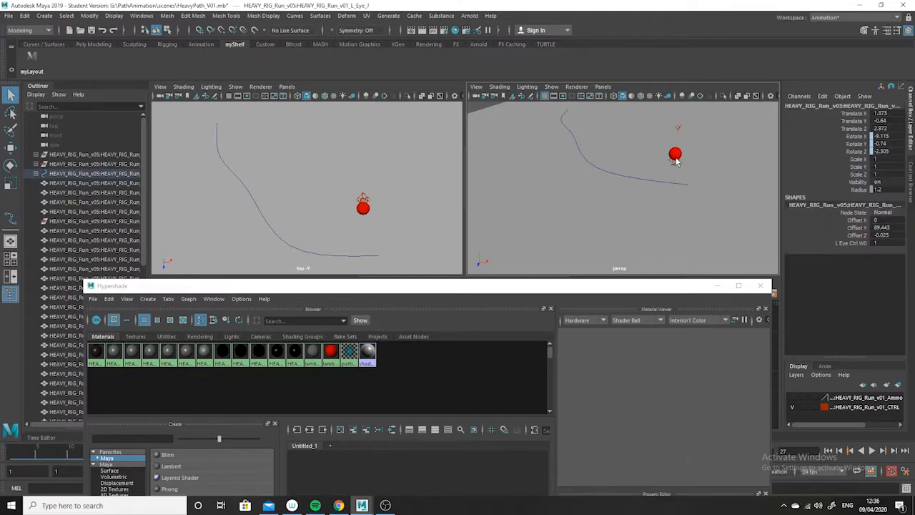
{"action": "left_click", "coordinate": [363, 214]}
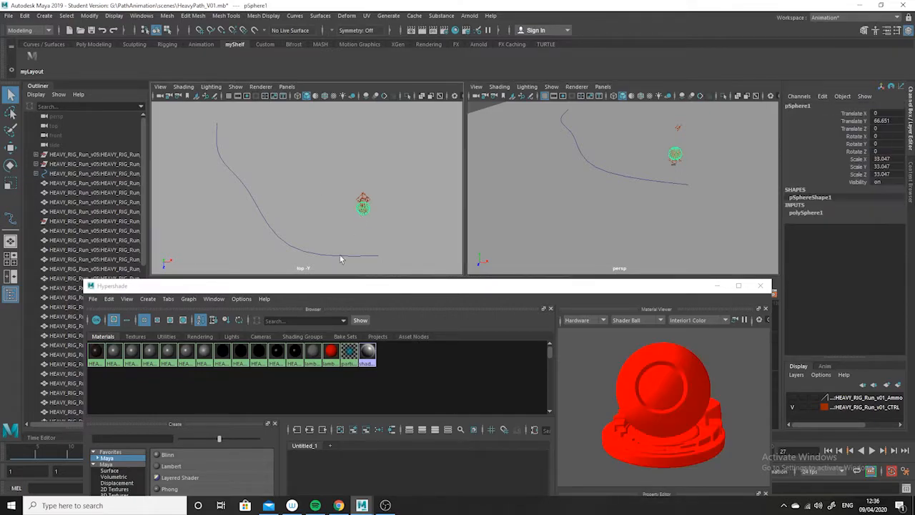
{"action": "left_click", "coordinate": [219, 147], "text": "shift"}
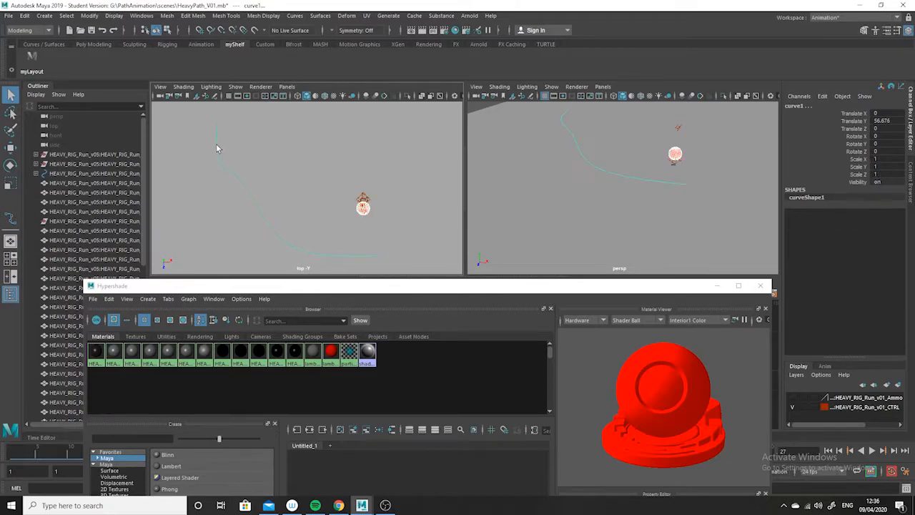
{"action": "left_click_drag", "start_coordinate": [654, 197], "coordinate": [609, 182], "text": "alt"}
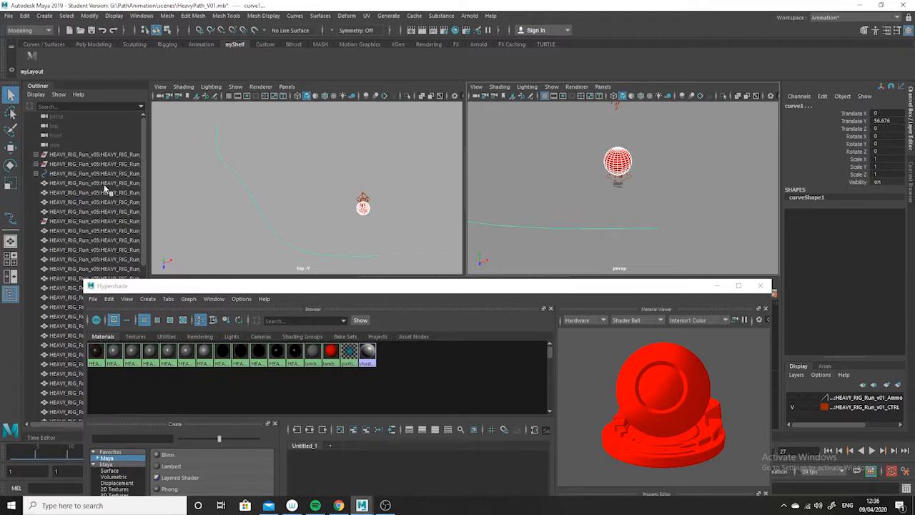
{"action": "left_click", "coordinate": [10, 183]}
{"action": "left_click_drag", "start_coordinate": [619, 121], "coordinate": [599, 61]}
{"action": "left_click_drag", "start_coordinate": [619, 124], "coordinate": [617, 115]}
{"action": "middle_click_drag", "start_coordinate": [666, 216], "coordinate": [687, 231], "text": "alt"}
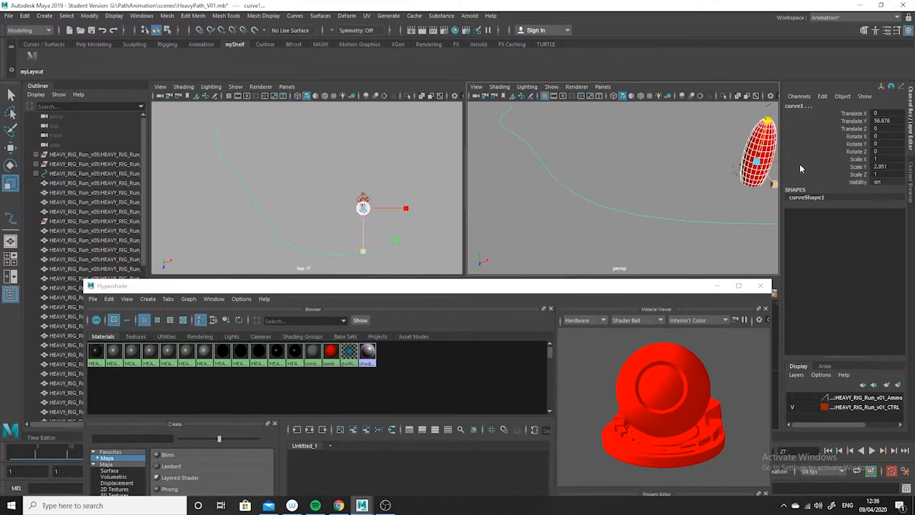
- Attach the sphere to the path curve as a motion path, using the Time Slider range, Follow enabled, front axis X and up axis Y
{"action": "left_click", "coordinate": [689, 153]}
{"action": "left_click", "coordinate": [769, 157]}
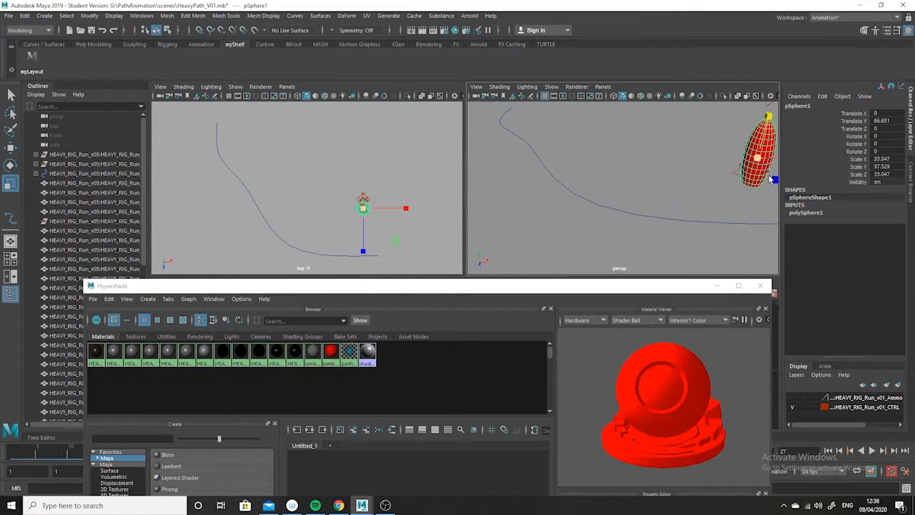
{"action": "left_click_drag", "start_coordinate": [621, 139], "coordinate": [507, 230], "text": "alt"}
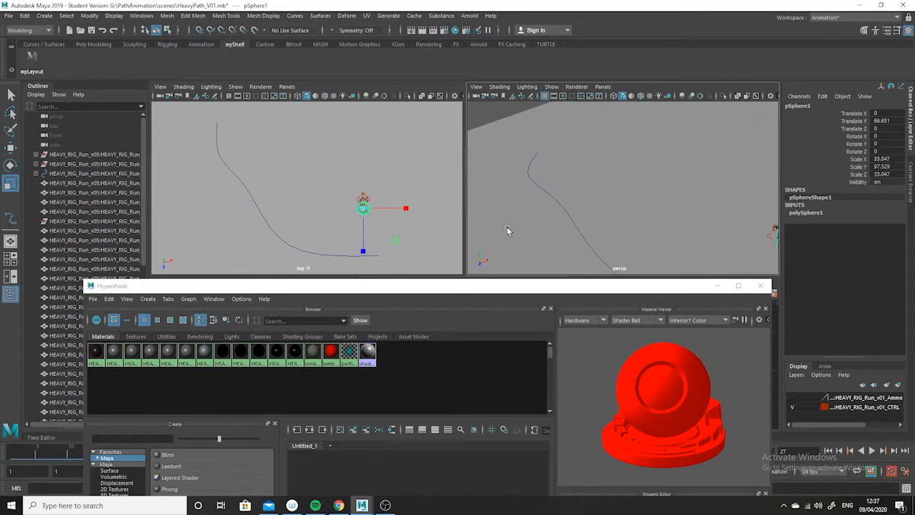
{"action": "left_click", "coordinate": [543, 191]}
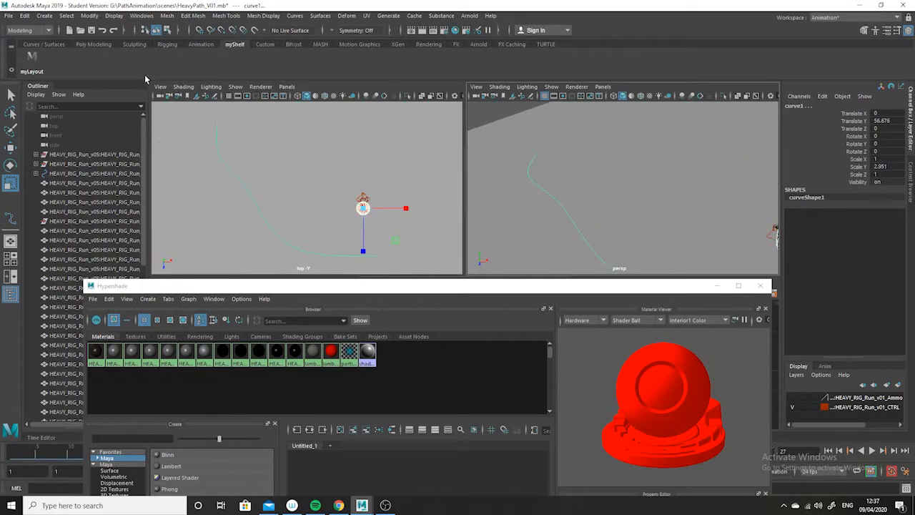
{"action": "left_click", "coordinate": [47, 31]}
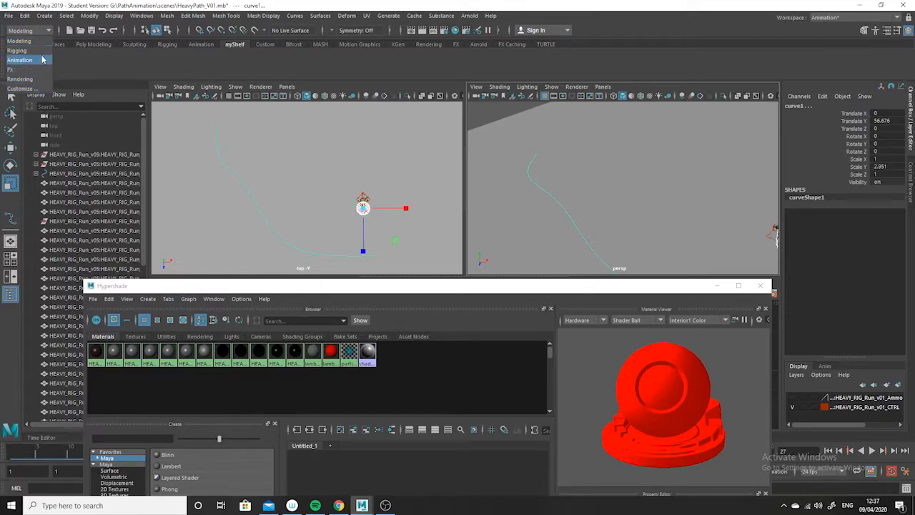
{"action": "left_click", "coordinate": [20, 60]}
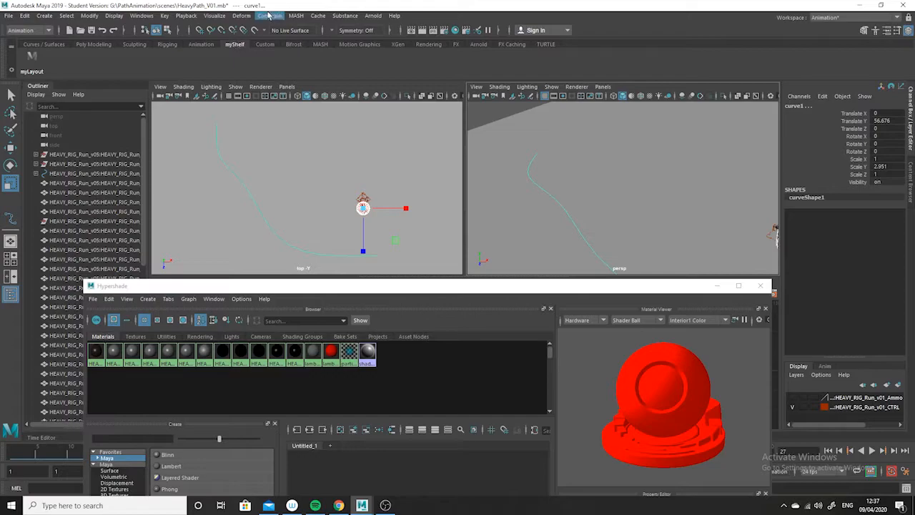
{"action": "left_click", "coordinate": [270, 16]}
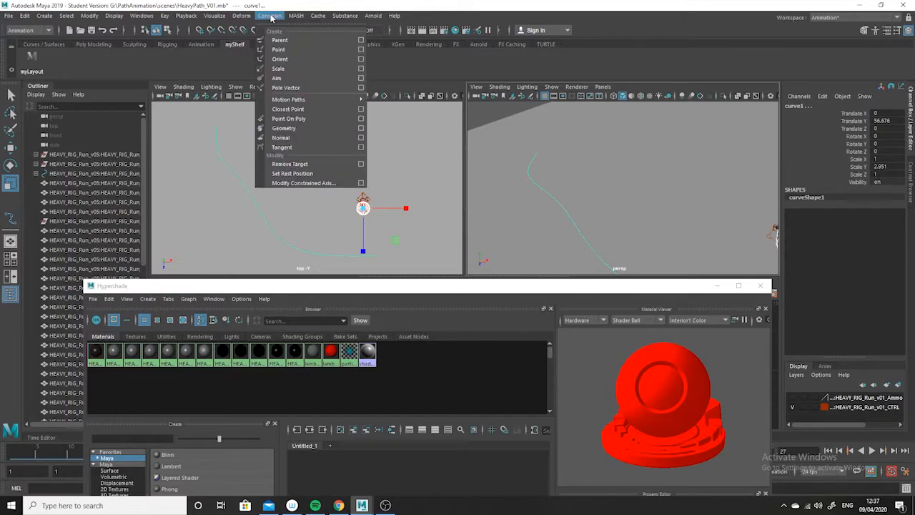
{"action": "mouse_move", "coordinate": [298, 103]}
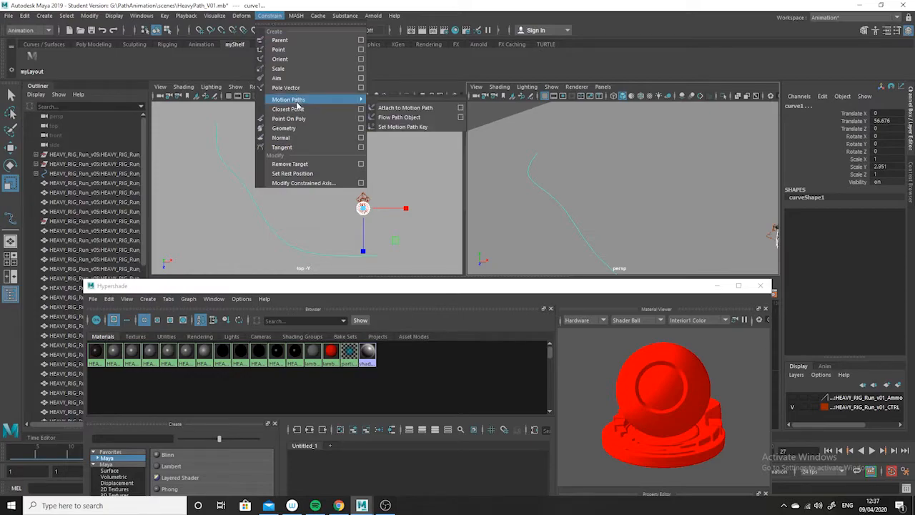
{"action": "left_click", "coordinate": [461, 108]}
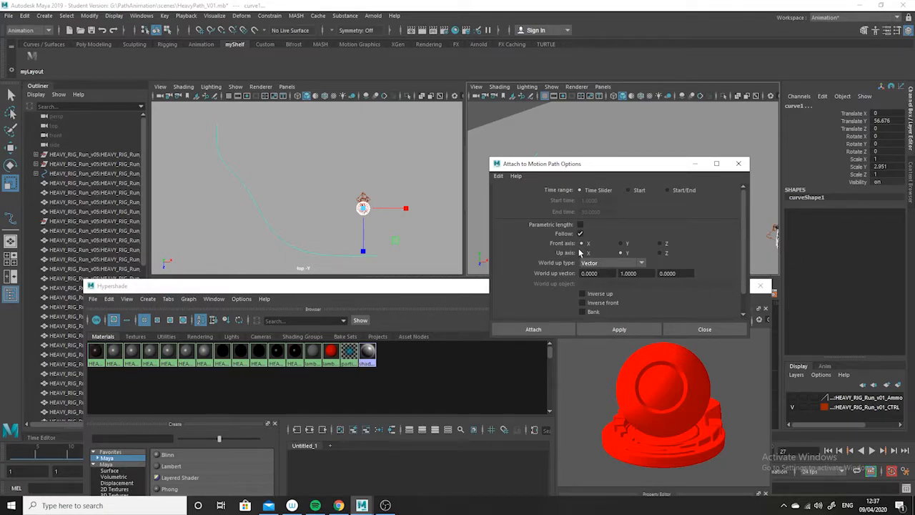
{"action": "left_click_drag", "start_coordinate": [628, 166], "coordinate": [541, 163]}
{"action": "left_click_drag", "start_coordinate": [734, 220], "coordinate": [645, 181], "text": "alt"}
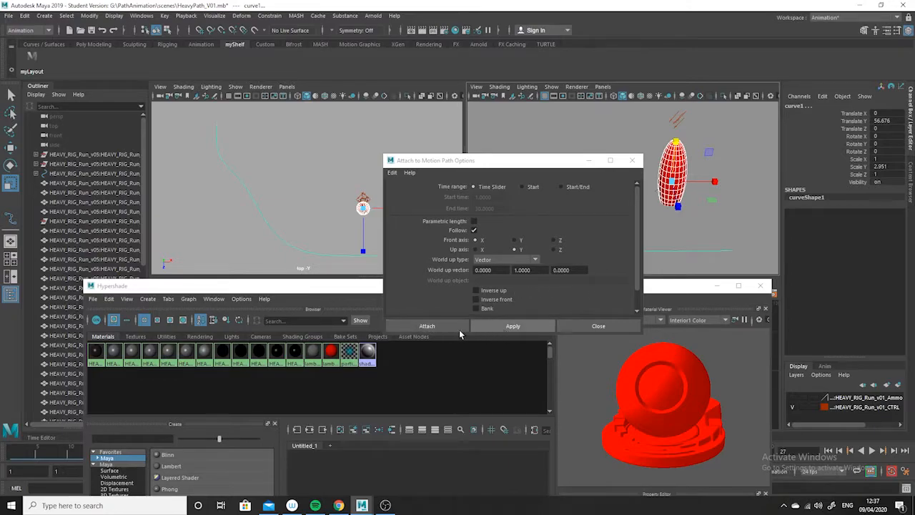
{"action": "left_click", "coordinate": [427, 327]}
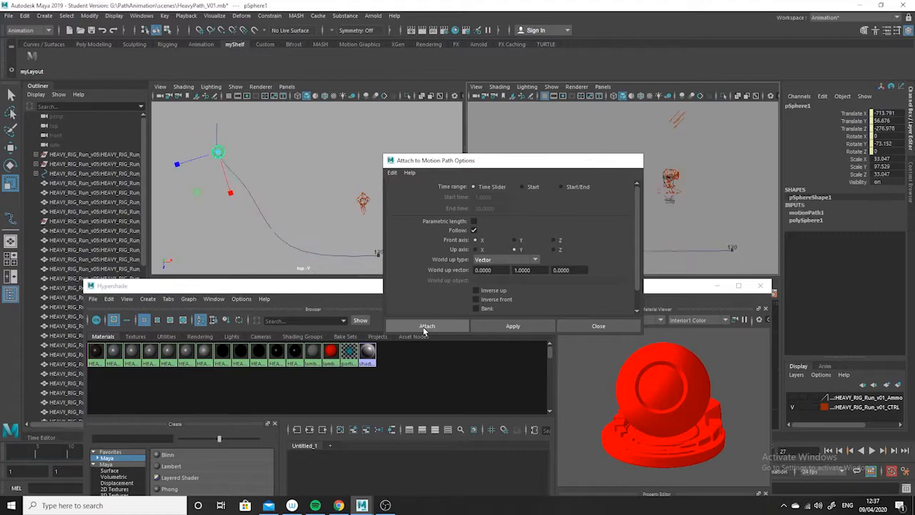
- Close the Hypershade and scrub the timeline to check how the sphere travels along the path
{"action": "right_click_drag", "start_coordinate": [701, 171], "coordinate": [663, 155], "text": "alt"}
{"action": "middle_click_drag", "start_coordinate": [662, 155], "coordinate": [691, 154], "text": "alt"}
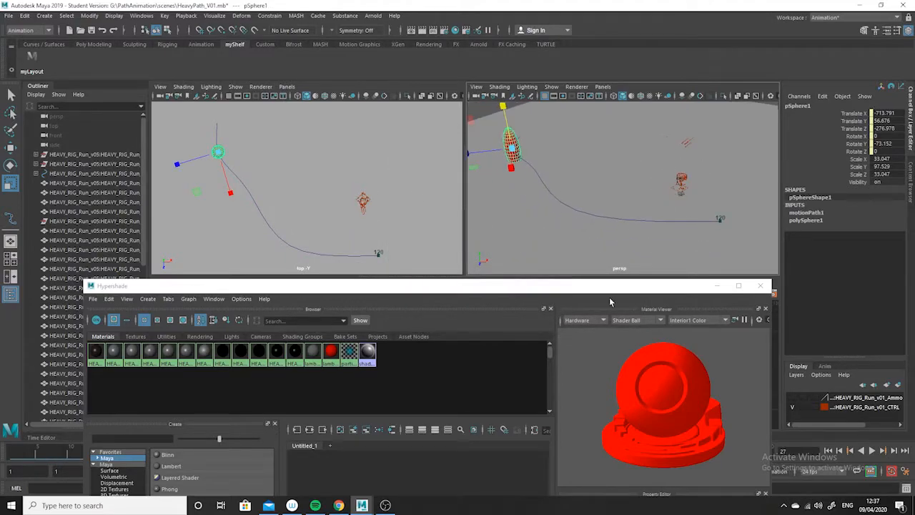
{"action": "left_click", "coordinate": [760, 286]}
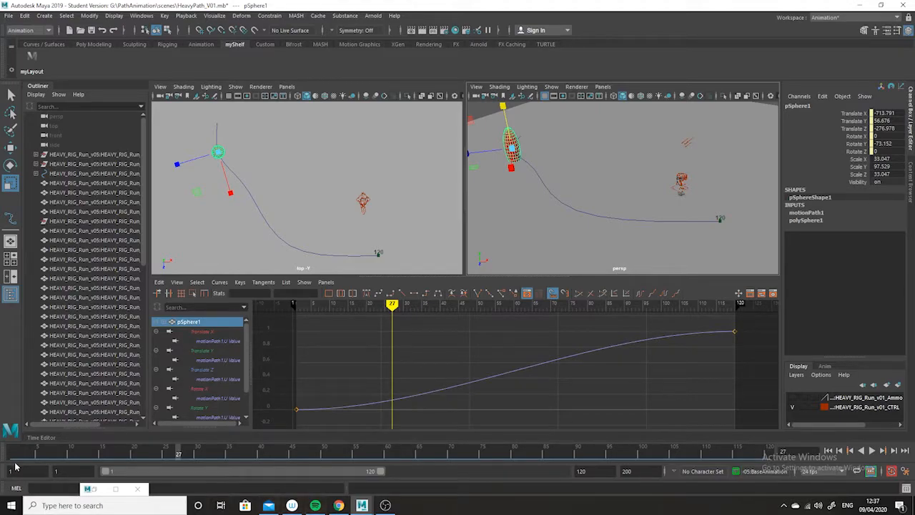
{"action": "left_click_drag", "start_coordinate": [12, 456], "coordinate": [331, 453]}
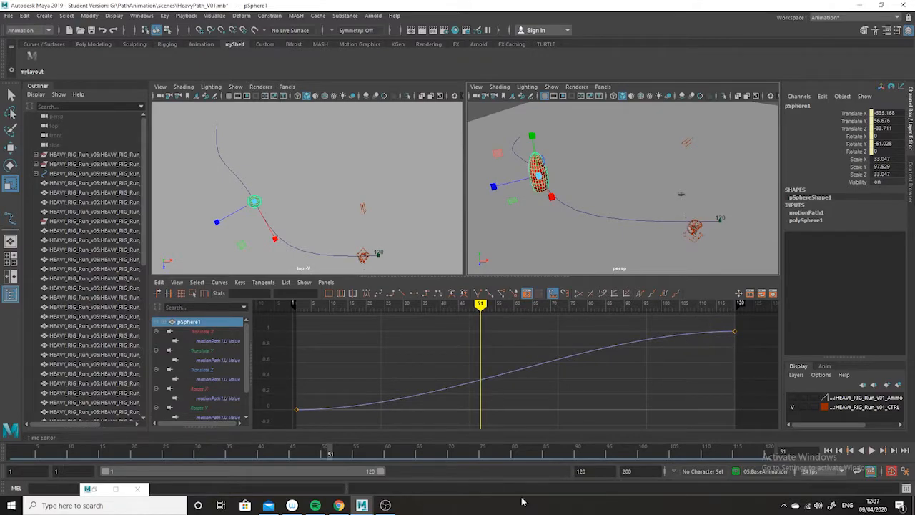
{"action": "left_click_drag", "start_coordinate": [480, 466], "coordinate": [260, 453]}
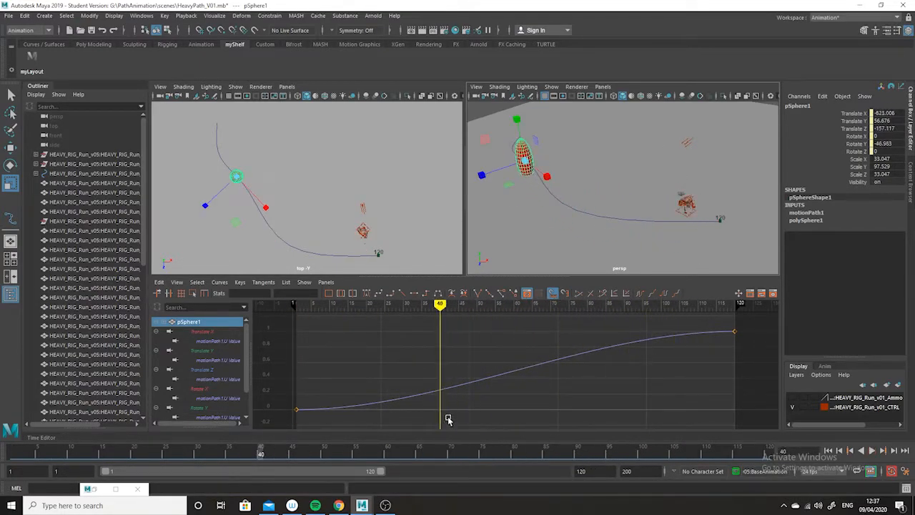
- Select the start and end keys of the sphere's motion path curve in the Graph Editor and make their tangents linear
{"action": "key", "text": "f"}
{"action": "right_click_drag", "start_coordinate": [546, 422], "coordinate": [545, 400], "text": "alt+shift"}
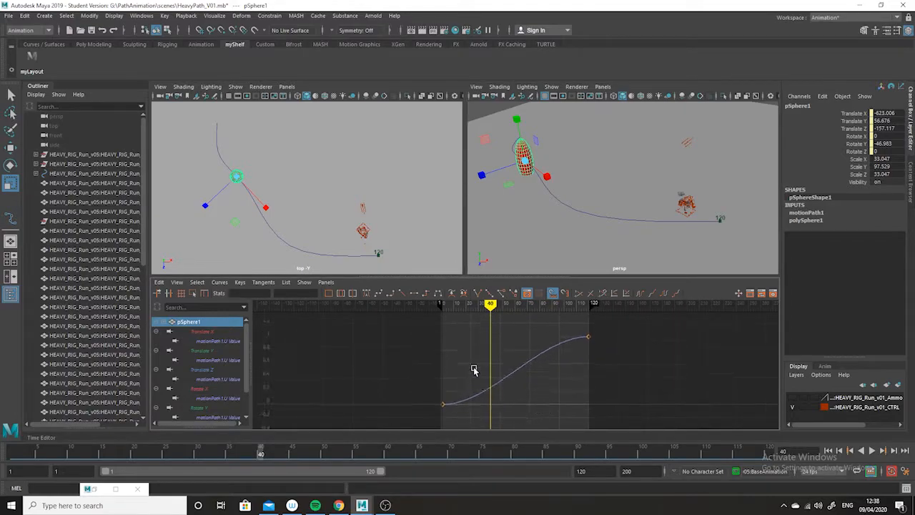
{"action": "left_click_drag", "start_coordinate": [448, 370], "coordinate": [432, 411]}
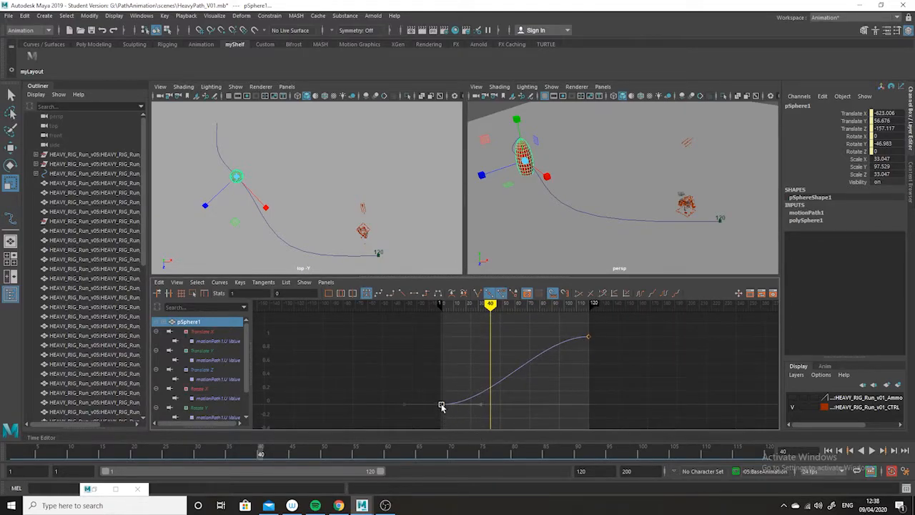
{"action": "left_click_drag", "start_coordinate": [612, 330], "coordinate": [558, 345]}
{"action": "left_click_drag", "start_coordinate": [522, 384], "coordinate": [408, 444]}
{"action": "left_click_drag", "start_coordinate": [499, 401], "coordinate": [469, 419]}
{"action": "left_click_drag", "start_coordinate": [622, 339], "coordinate": [533, 351]}
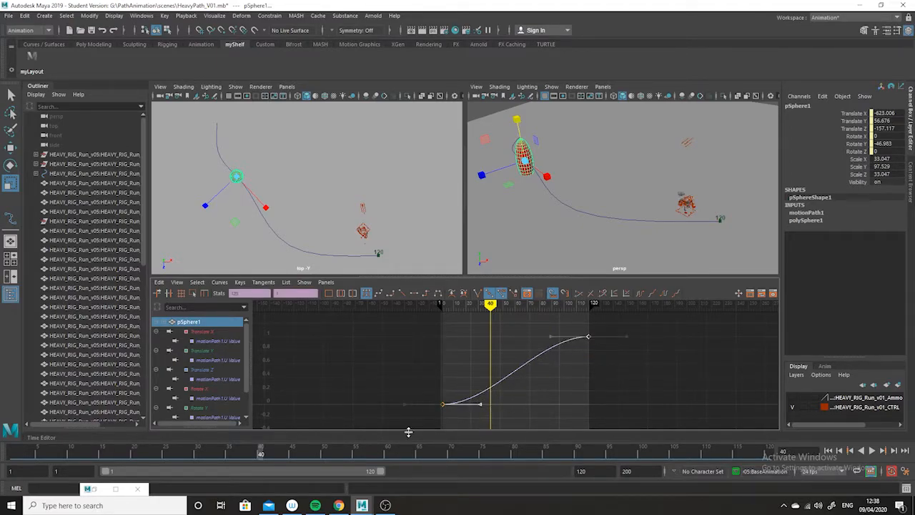
{"action": "left_click", "coordinate": [403, 294]}
- Return to the first frame and play back the sphere's path animation
{"action": "left_click_drag", "start_coordinate": [285, 455], "coordinate": [6, 455]}
{"action": "left_click", "coordinate": [871, 450]}
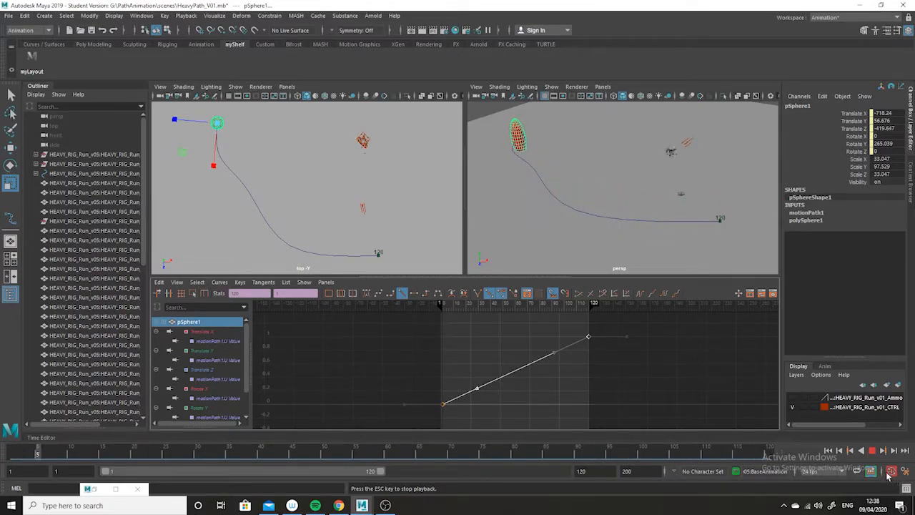
- Stop playback and reshape the bend of the motion path curve by moving several of its control vertices
{"action": "left_click", "coordinate": [873, 451]}
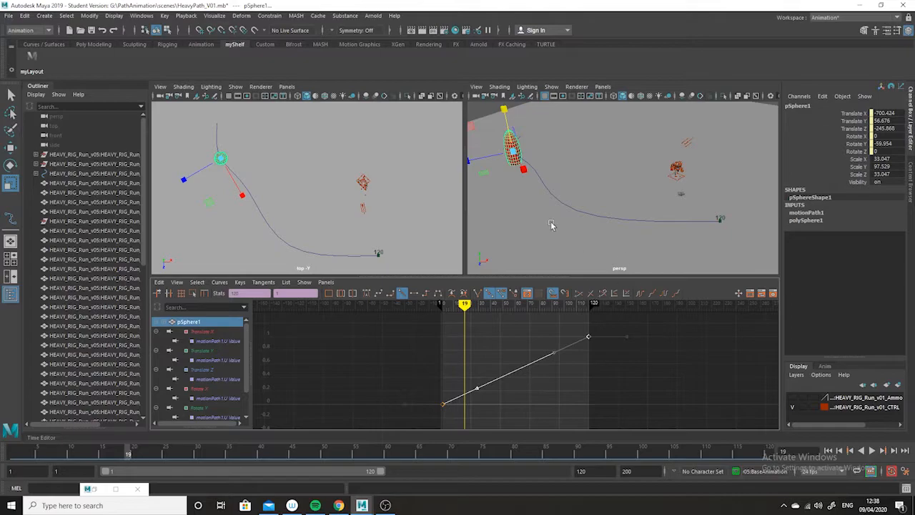
{"action": "left_click", "coordinate": [625, 222]}
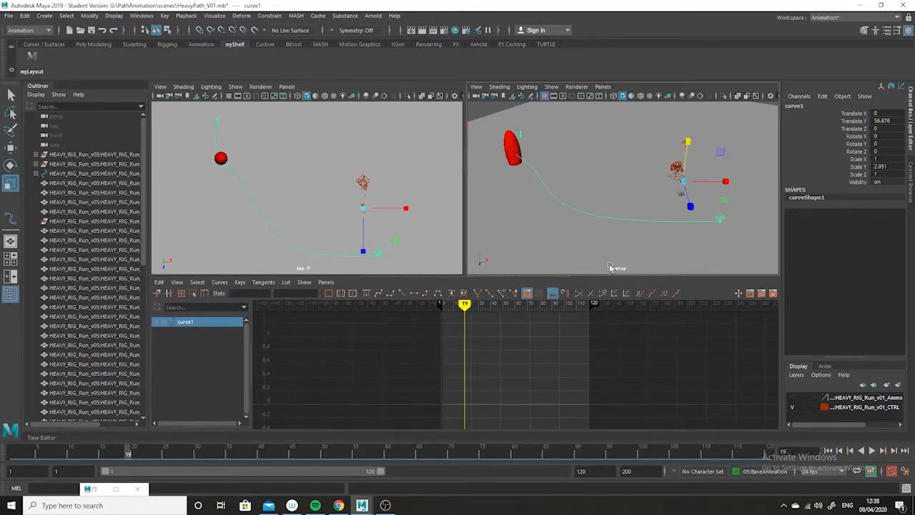
{"action": "left_click_drag", "start_coordinate": [698, 244], "coordinate": [618, 241], "text": "alt"}
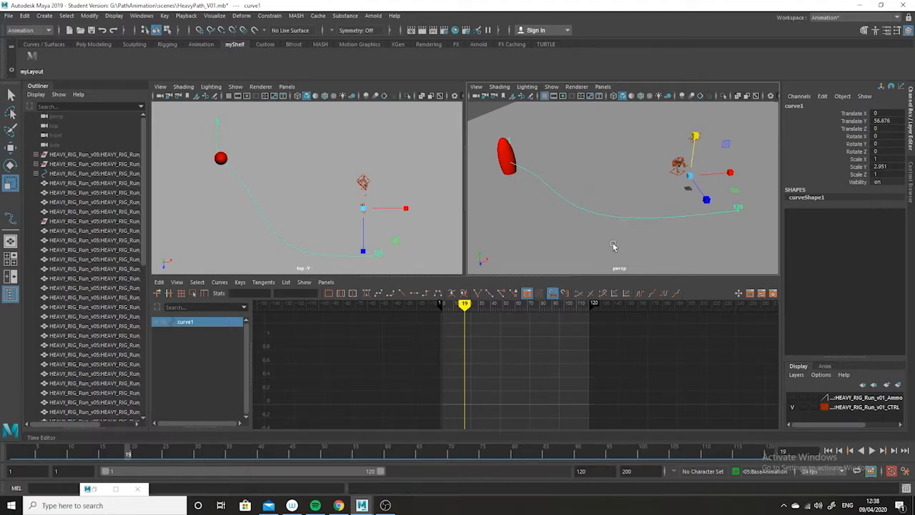
{"action": "key", "text": "F8"}
{"action": "left_click_drag", "start_coordinate": [567, 220], "coordinate": [570, 250]}
{"action": "left_click", "coordinate": [11, 148]}
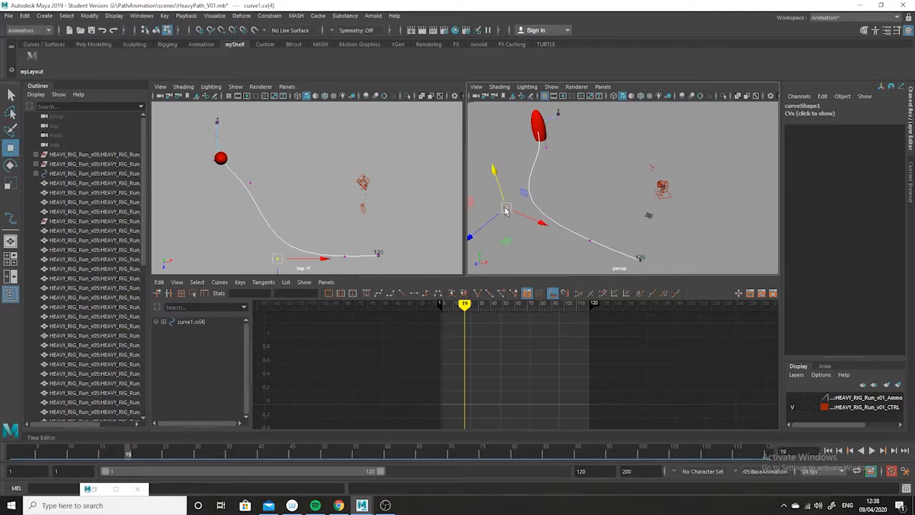
{"action": "left_click_drag", "start_coordinate": [506, 208], "coordinate": [527, 206]}
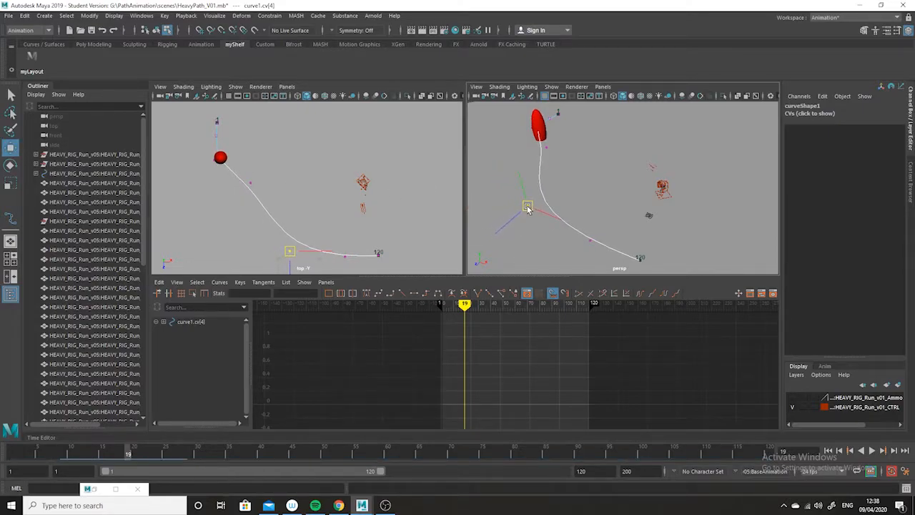
{"action": "left_click_drag", "start_coordinate": [619, 225], "coordinate": [574, 249]}
{"action": "left_click", "coordinate": [547, 150]}
{"action": "left_click_drag", "start_coordinate": [548, 150], "coordinate": [533, 152]}
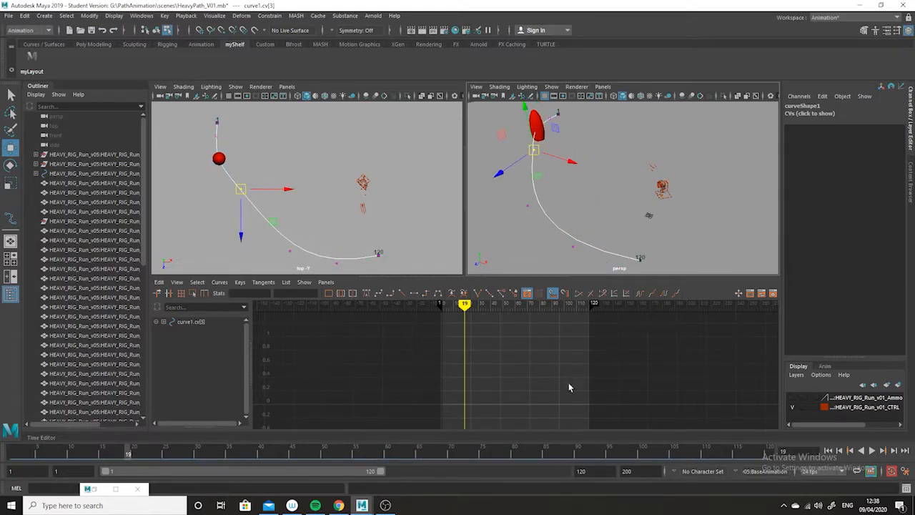
{"action": "key", "text": "F8"}
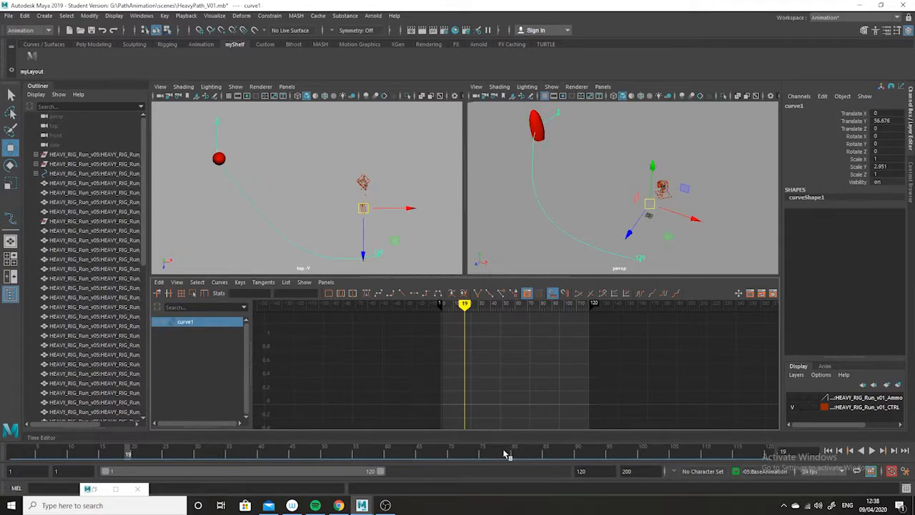
- Scrub the early frames and select the sphere to check how it follows the reshaped path
{"action": "left_click", "coordinate": [207, 454]}
{"action": "left_click_drag", "start_coordinate": [208, 454], "coordinate": [261, 454]}
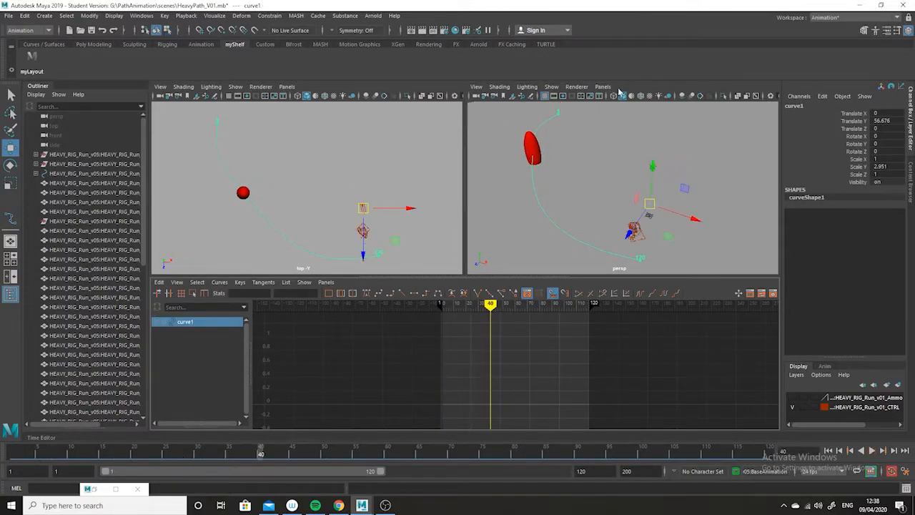
{"action": "left_click", "coordinate": [533, 141]}
{"action": "left_click_drag", "start_coordinate": [32, 454], "coordinate": [153, 458]}
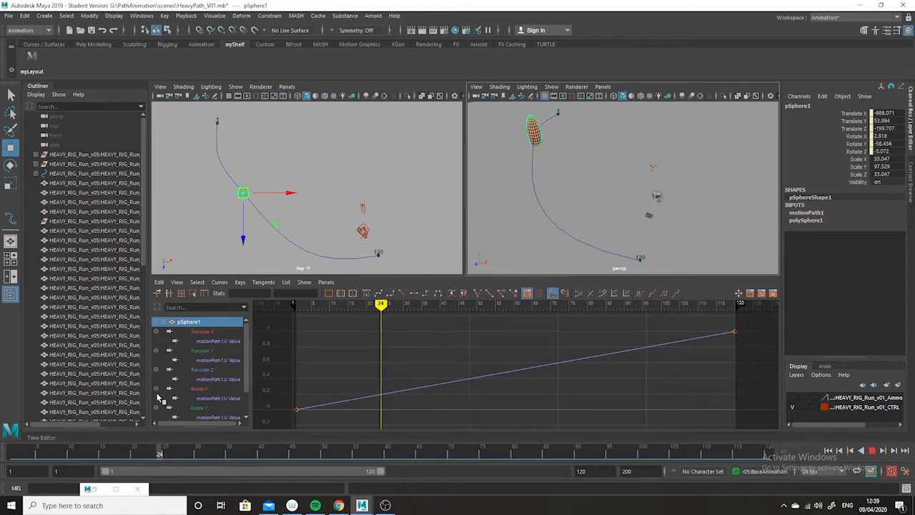
- Extend the motion path by moving the control vertex at the curve's frame 120 end outward along X
{"action": "left_click", "coordinate": [571, 235]}
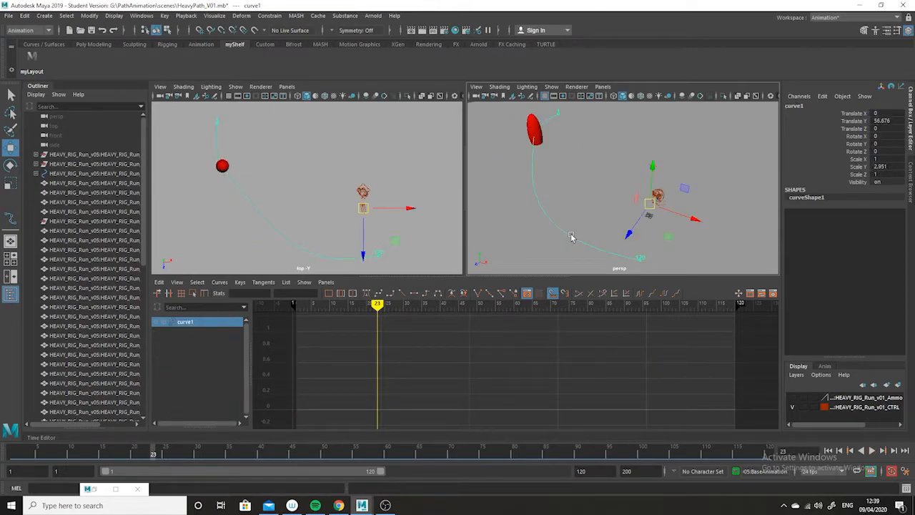
{"action": "left_click", "coordinate": [571, 237]}
{"action": "middle_click_drag", "start_coordinate": [668, 254], "coordinate": [669, 225], "text": "alt"}
{"action": "left_click_drag", "start_coordinate": [670, 221], "coordinate": [744, 266]}
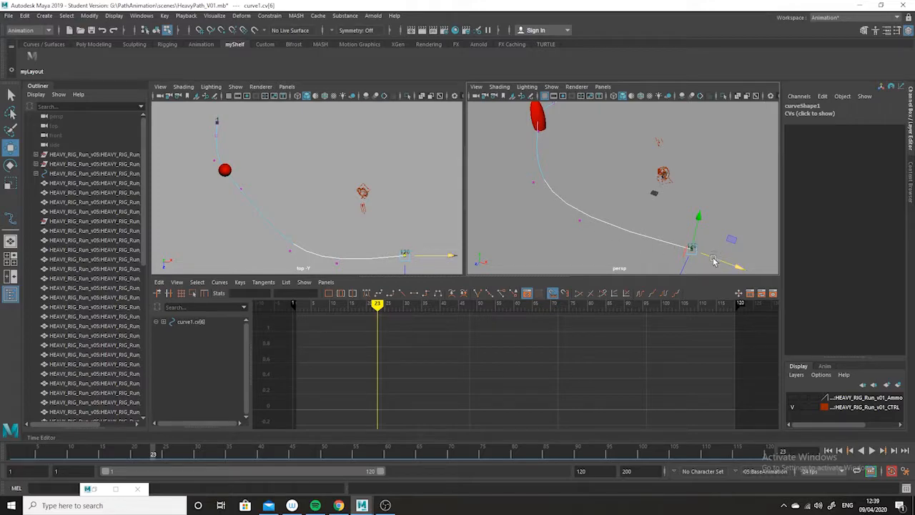
{"action": "key", "text": "F8"}
- Scrub through to frame 111 and inspect the sphere near the end of the extended path
{"action": "left_click_drag", "start_coordinate": [511, 459], "coordinate": [222, 454]}
{"action": "left_click_drag", "start_coordinate": [210, 385], "coordinate": [707, 400]}
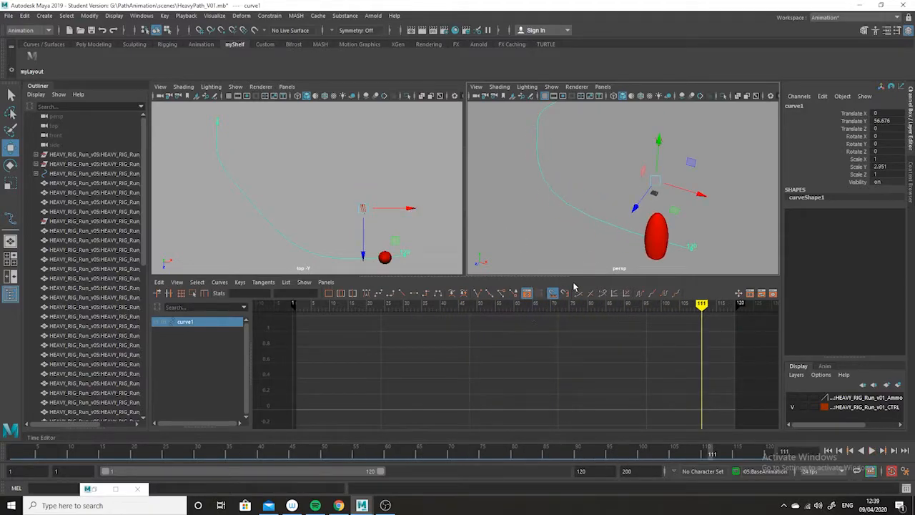
{"action": "mouse_move", "coordinate": [613, 205]}
{"action": "left_mouse_down", "text": "alt"}
{"action": "mouse_move", "coordinate": [605, 236]}
{"action": "mouse_move", "coordinate": [633, 207]}
{"action": "mouse_move", "coordinate": [599, 212]}
{"action": "left_mouse_up", "text": "alt"}
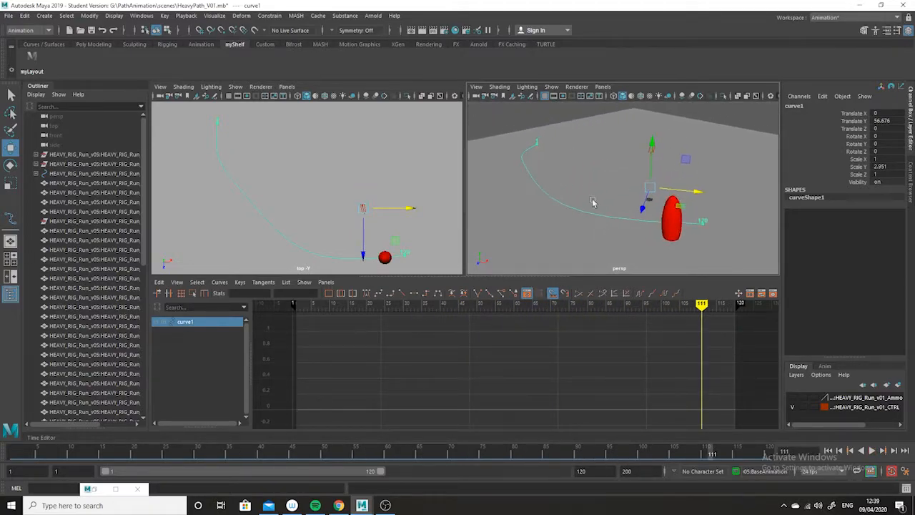
{"action": "left_click", "coordinate": [672, 231]}
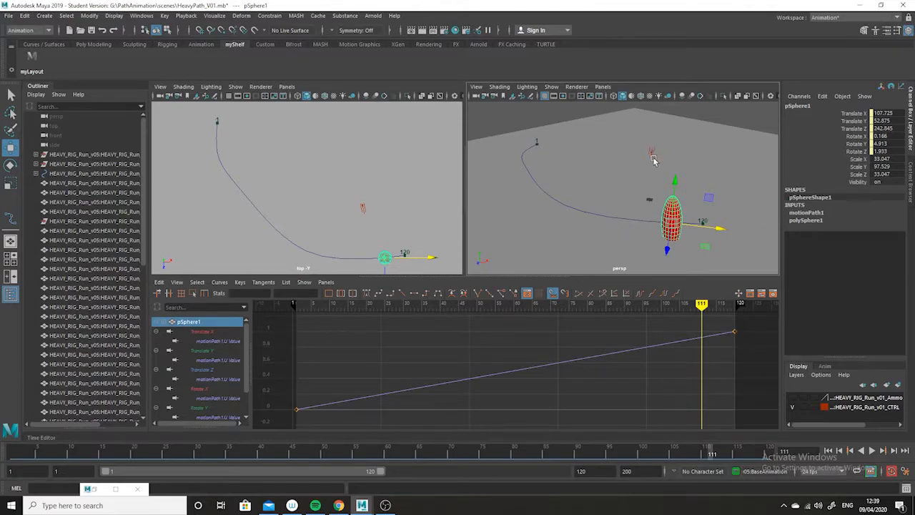
- Delete the test path curve and the red sphere from the scene
{"action": "left_click_drag", "start_coordinate": [588, 185], "coordinate": [553, 222]}
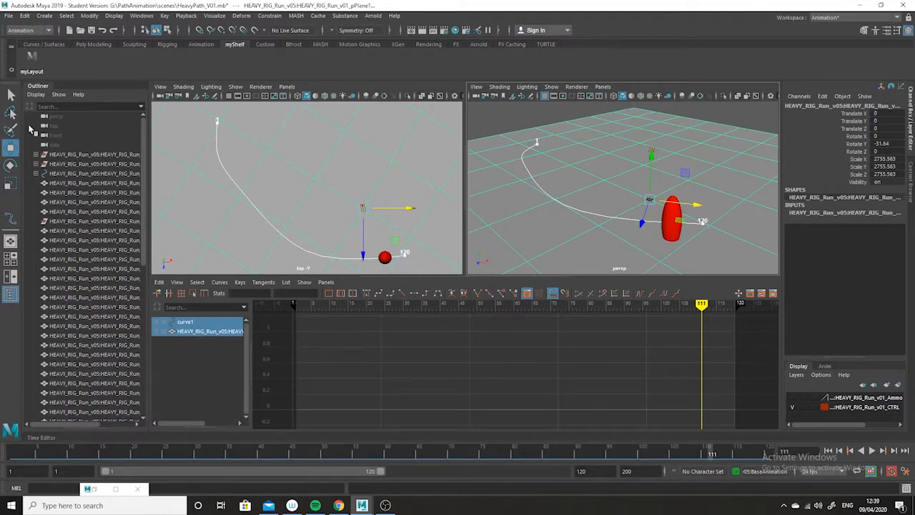
{"action": "left_click", "coordinate": [60, 174]}
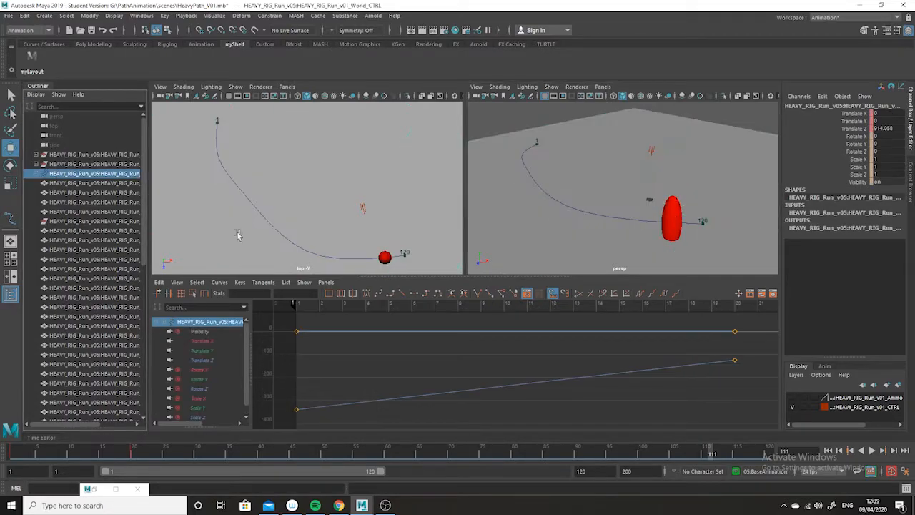
{"action": "left_click", "coordinate": [628, 220]}
{"action": "key", "text": "Delete"}
{"action": "left_click", "coordinate": [522, 159]}
{"action": "key", "text": "Delete"}
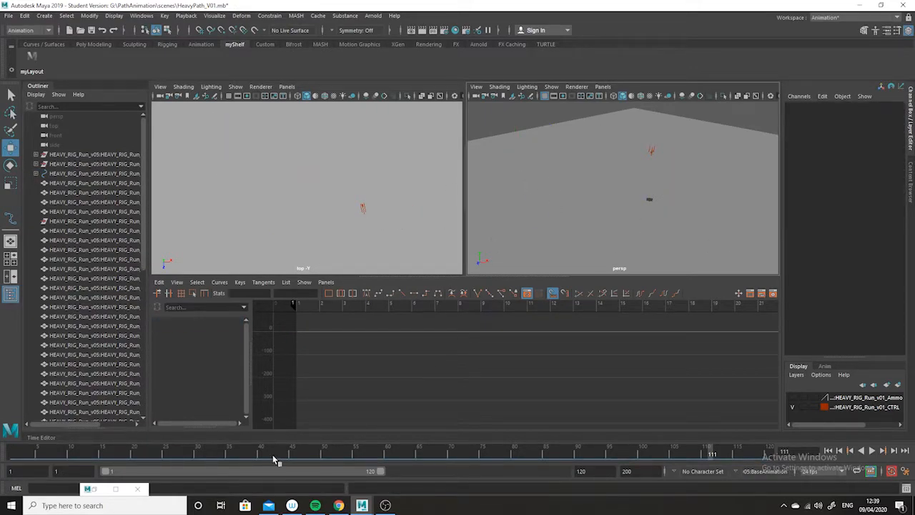
- Return to frame 1 and select the running character's World_CTRL control at its feet
{"action": "left_click_drag", "start_coordinate": [265, 456], "coordinate": [4, 452]}
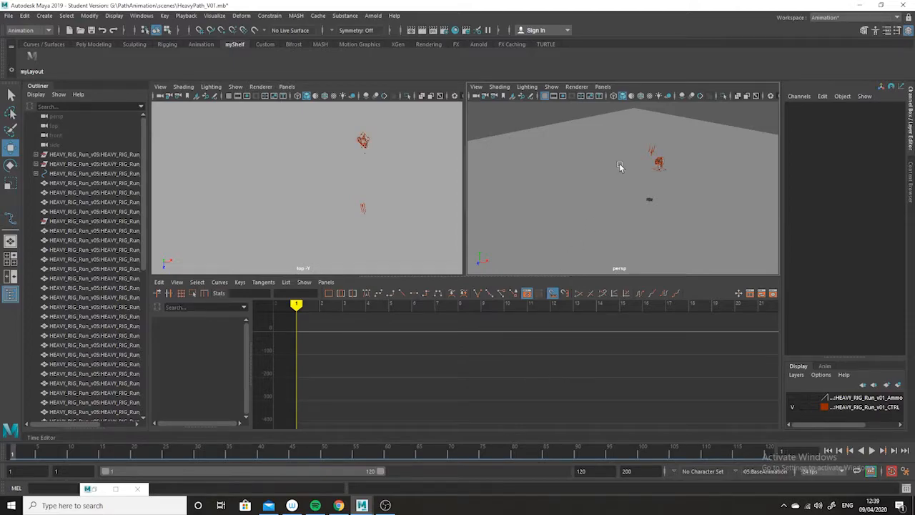
{"action": "right_click_drag", "start_coordinate": [620, 166], "coordinate": [656, 203], "text": "alt"}
{"action": "left_click_drag", "start_coordinate": [656, 202], "coordinate": [620, 147], "text": "alt"}
{"action": "right_click_drag", "start_coordinate": [619, 147], "coordinate": [663, 219], "text": "alt"}
{"action": "left_click_drag", "start_coordinate": [620, 134], "coordinate": [622, 162], "text": "alt"}
{"action": "key", "text": "super"}
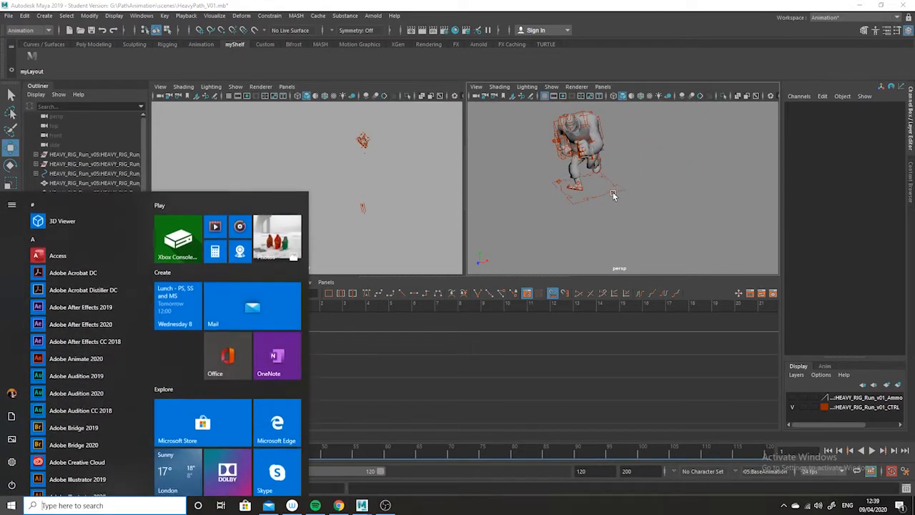
{"action": "left_click", "coordinate": [612, 194]}
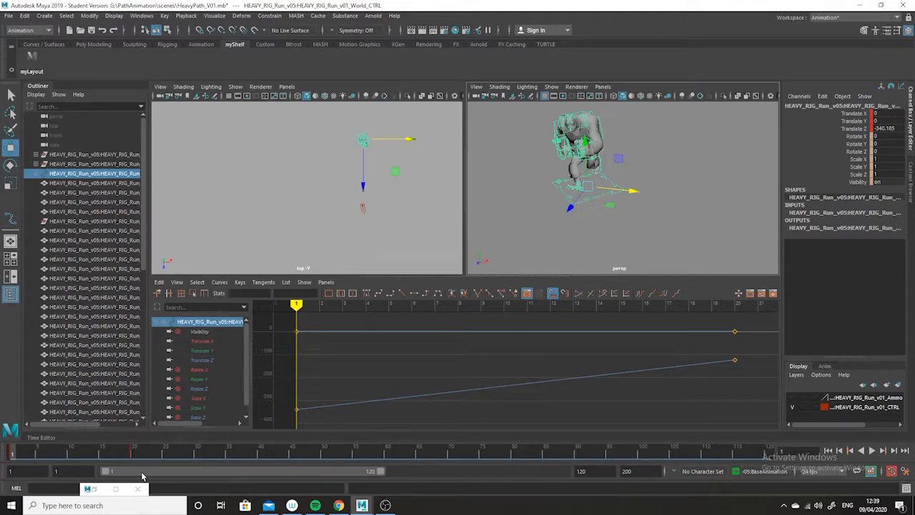
{"action": "mouse_move", "coordinate": [17, 450]}
{"action": "left_mouse_down"}
{"action": "mouse_move", "coordinate": [106, 451]}
{"action": "mouse_move", "coordinate": [11, 451]}
{"action": "left_mouse_up"}
- Examine the character and its selected World_CTRL control from several angles and distances
{"action": "left_click_drag", "start_coordinate": [605, 210], "coordinate": [671, 205], "text": "alt"}
{"action": "left_click_drag", "start_coordinate": [624, 243], "coordinate": [617, 241], "text": "alt"}
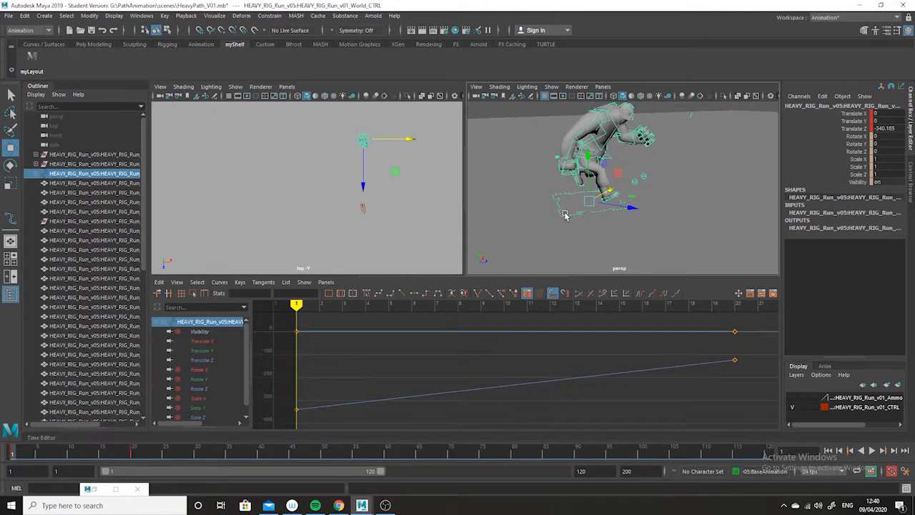
{"action": "left_click", "coordinate": [628, 209]}
{"action": "right_click_drag", "start_coordinate": [713, 215], "coordinate": [486, 121], "text": "alt"}
{"action": "left_click_drag", "start_coordinate": [563, 170], "coordinate": [503, 175], "text": "alt"}
{"action": "scroll", "coordinate": [626, 186], "scroll_direction": "up", "scroll_amount": 3}
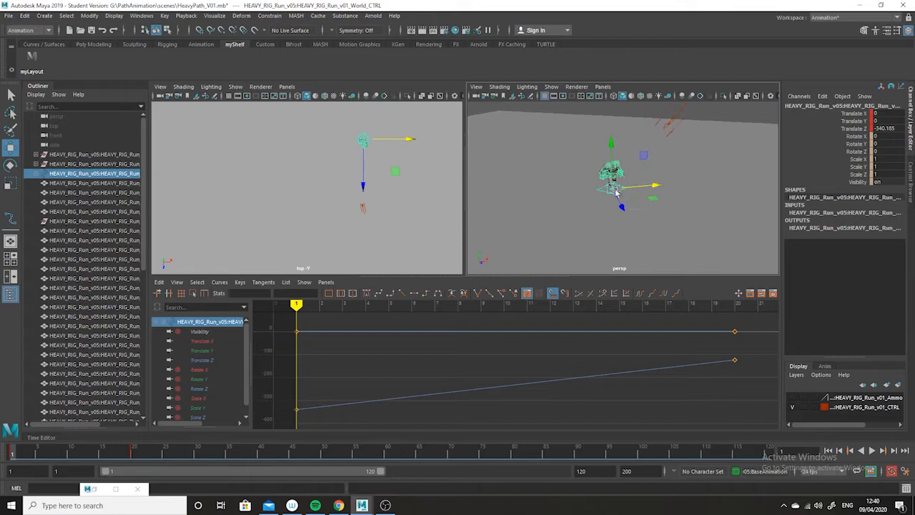
- Draw a six-point EP curve in the top view, running from beside the character down and around a bend
{"action": "left_click", "coordinate": [44, 16]}
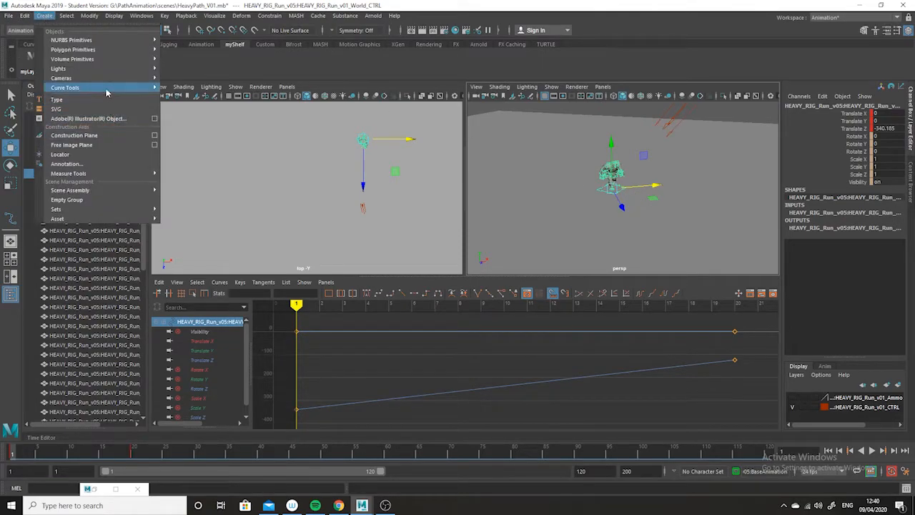
{"action": "mouse_move", "coordinate": [106, 88]}
{"action": "left_click", "coordinate": [189, 102]}
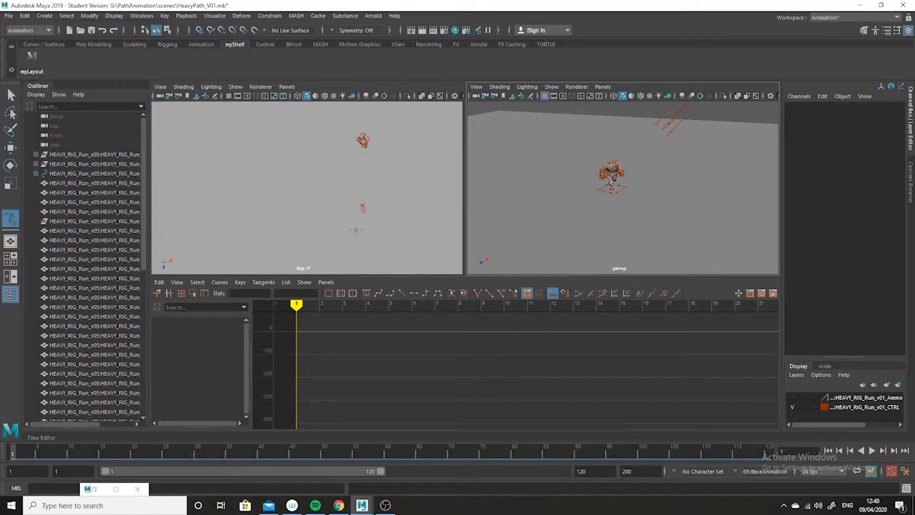
{"action": "left_click", "coordinate": [385, 136]}
{"action": "left_click", "coordinate": [388, 218]}
{"action": "left_click", "coordinate": [371, 237]}
{"action": "left_click", "coordinate": [315, 249]}
{"action": "left_click", "coordinate": [255, 249]}
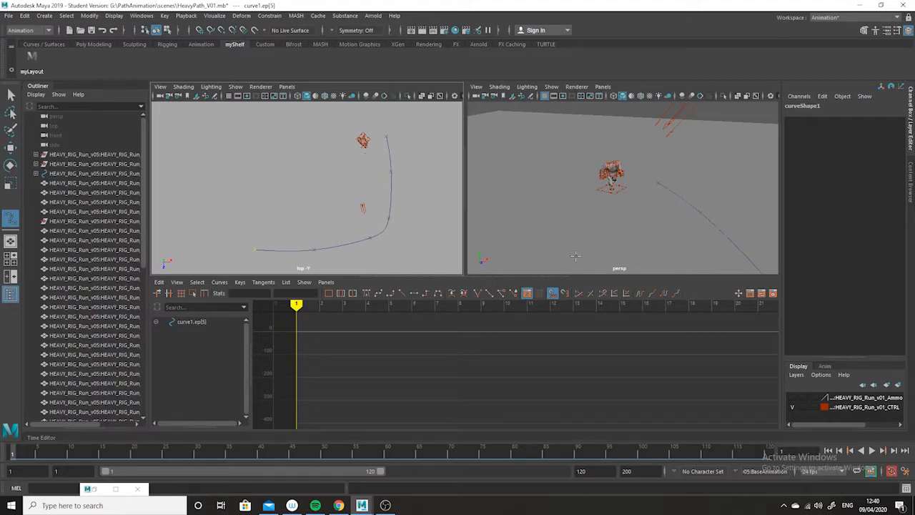
{"action": "key", "text": "w"}
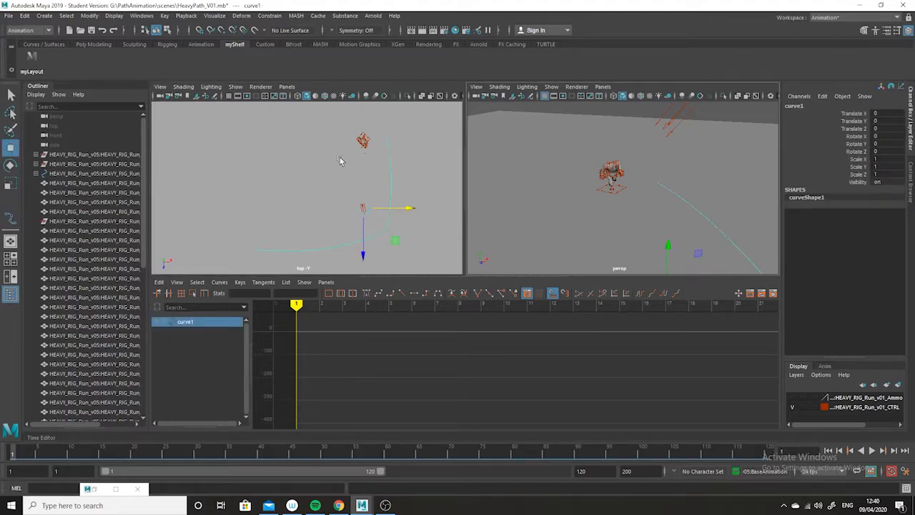
{"action": "left_click", "coordinate": [11, 95]}
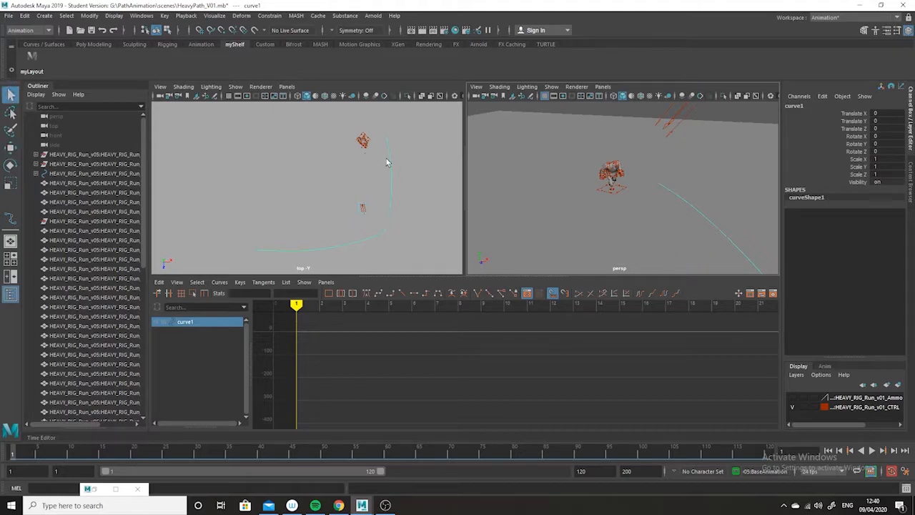
- Delete all existing animation keys of the character's World_CTRL control in the Graph Editor
{"action": "left_click", "coordinate": [623, 191]}
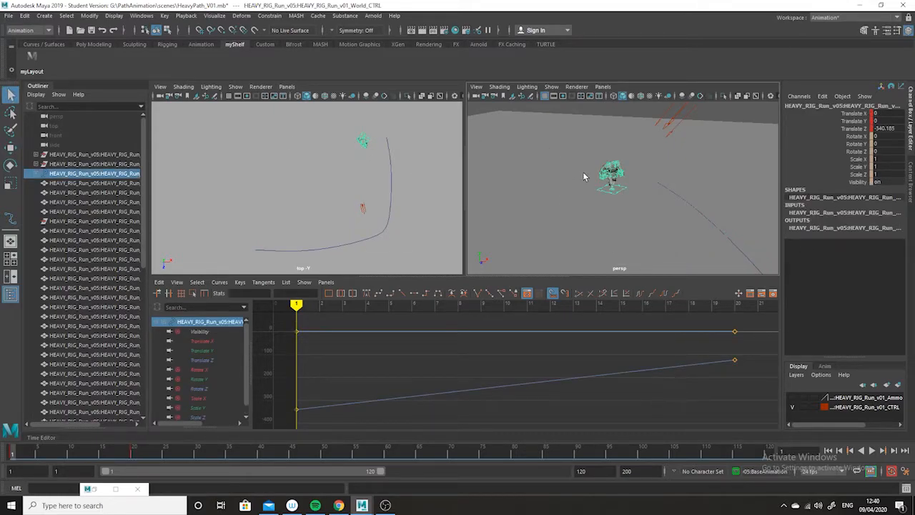
{"action": "scroll", "coordinate": [647, 400], "scroll_direction": "down", "scroll_amount": 6}
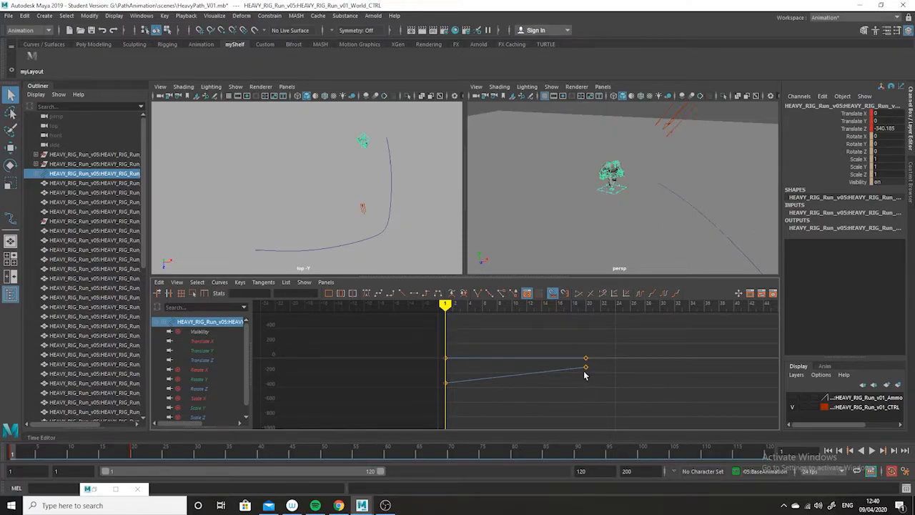
{"action": "left_click_drag", "start_coordinate": [615, 342], "coordinate": [397, 417]}
{"action": "key", "text": "Delete"}
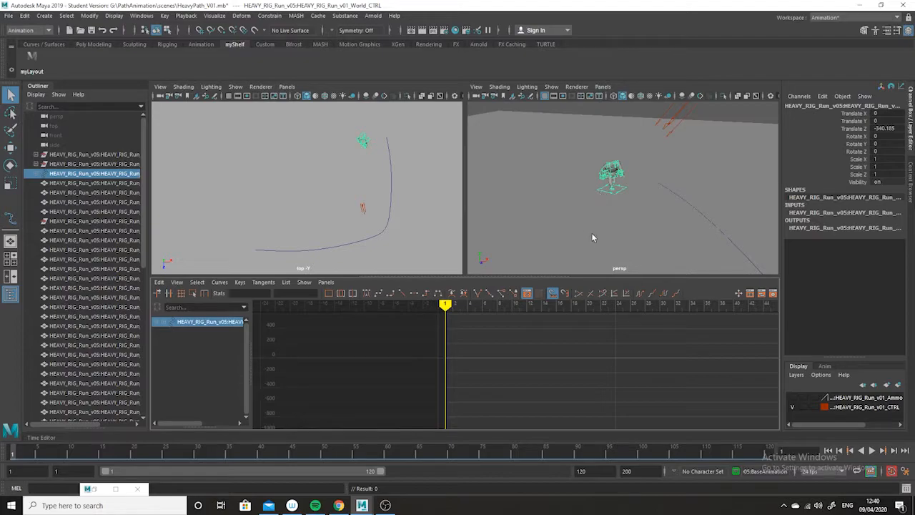
- Attach the character's World_CTRL control to the new curve as a motion path
{"action": "left_click_drag", "start_coordinate": [673, 196], "coordinate": [617, 203], "text": "alt"}
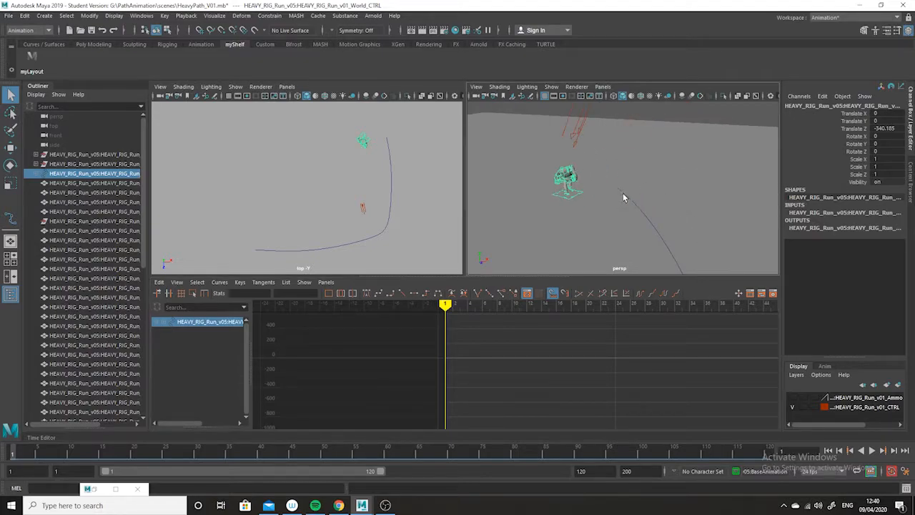
{"action": "left_click", "coordinate": [623, 193]}
{"action": "left_click", "coordinate": [566, 198]}
{"action": "left_click", "coordinate": [623, 191], "text": "shift"}
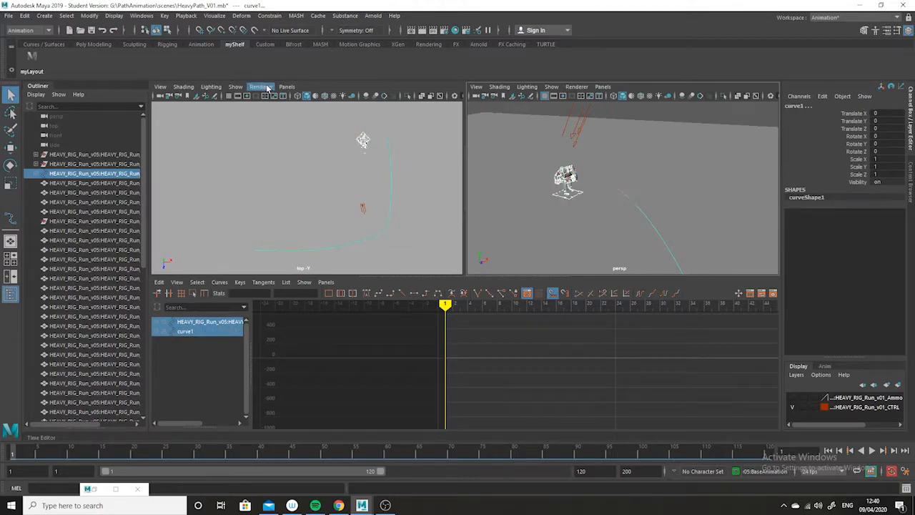
{"action": "left_click", "coordinate": [270, 16]}
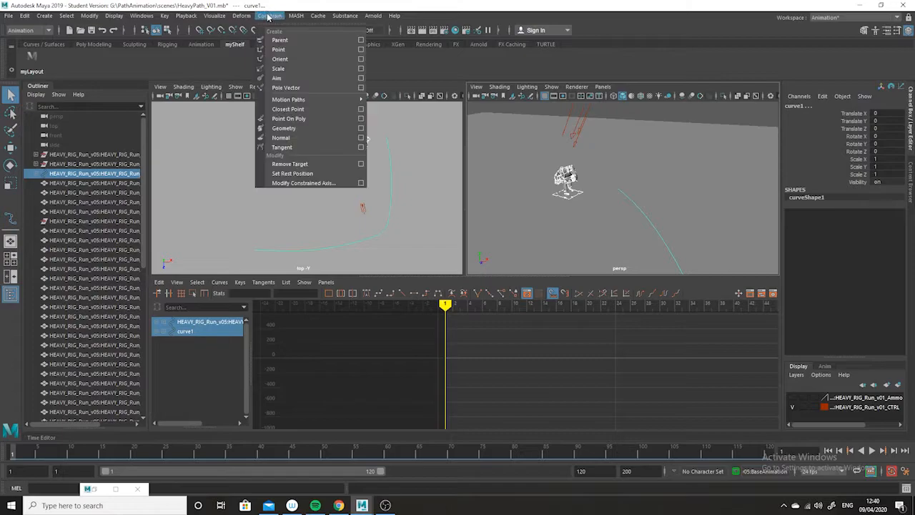
{"action": "mouse_move", "coordinate": [337, 105]}
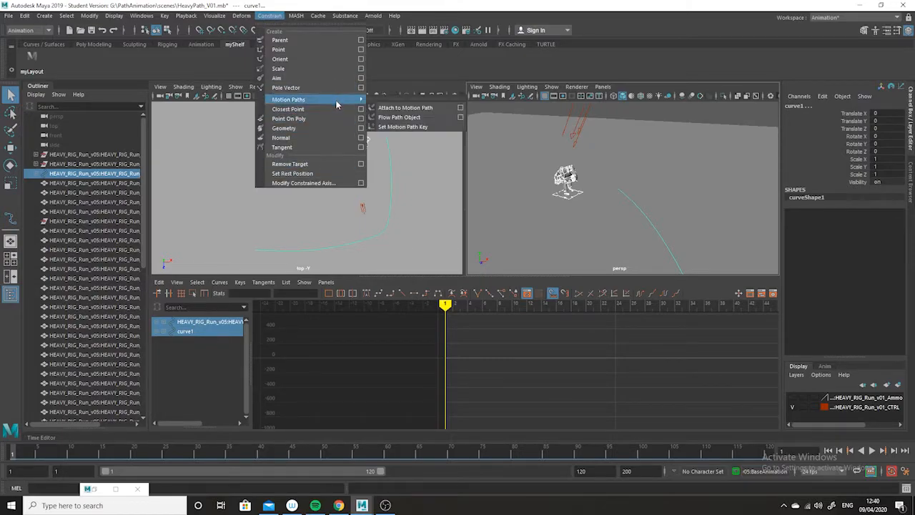
{"action": "left_click", "coordinate": [424, 108]}
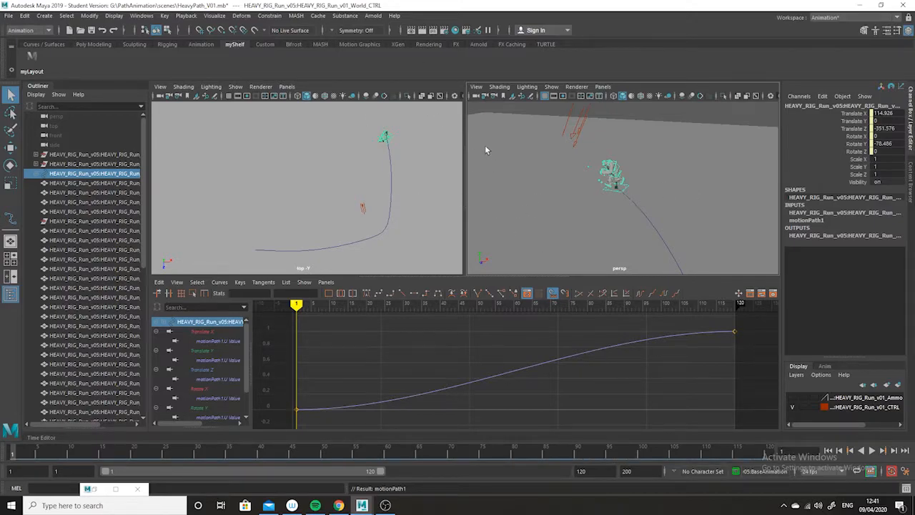
- Undo the path attachment and reattach the character's World_CTRL to the curve with Follow on, front axis Z and up axis Y
{"action": "key", "text": "ctrl+z"}
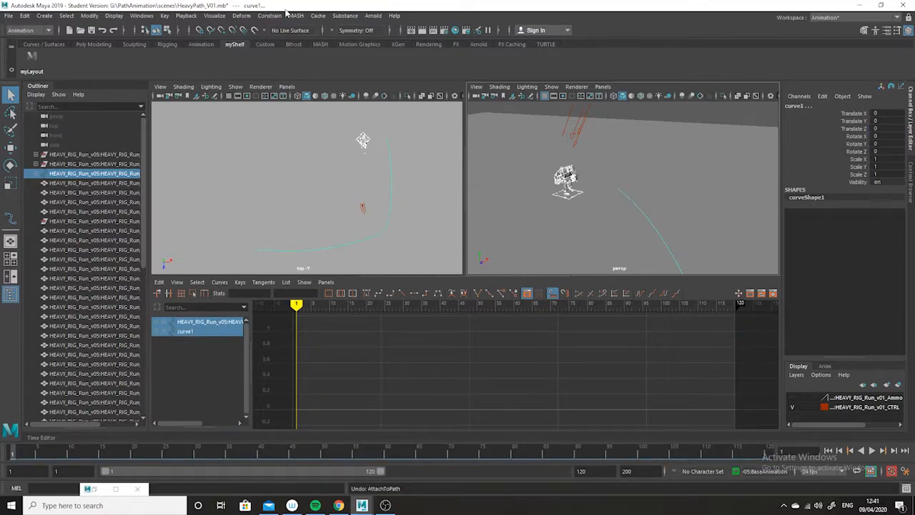
{"action": "left_click", "coordinate": [261, 20]}
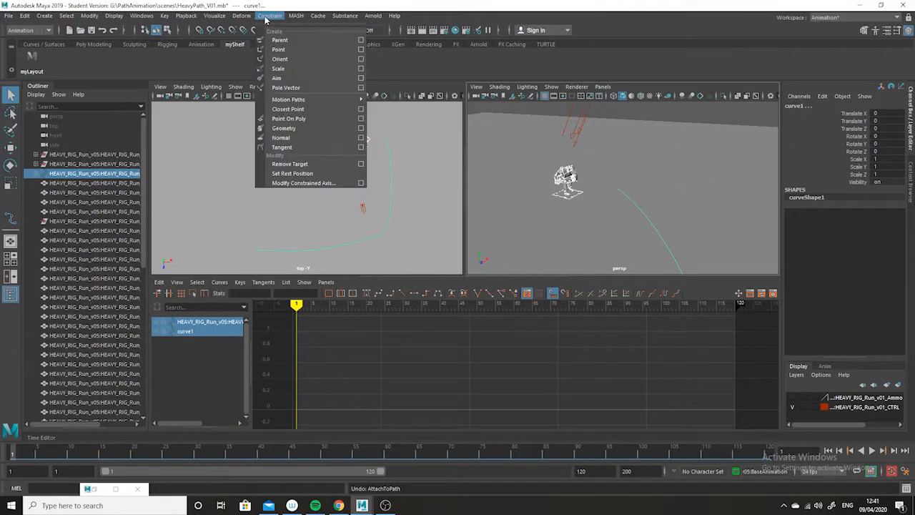
{"action": "mouse_move", "coordinate": [354, 104]}
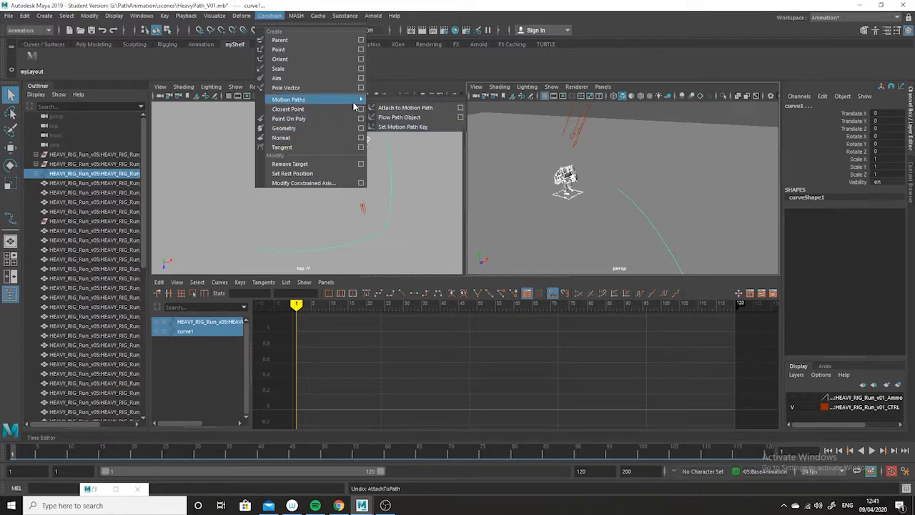
{"action": "left_click", "coordinate": [461, 108]}
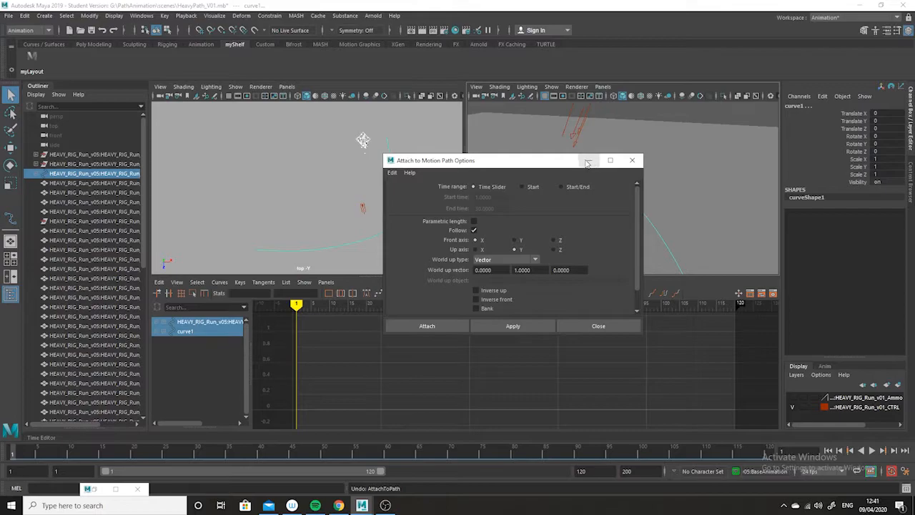
{"action": "left_click", "coordinate": [587, 162]}
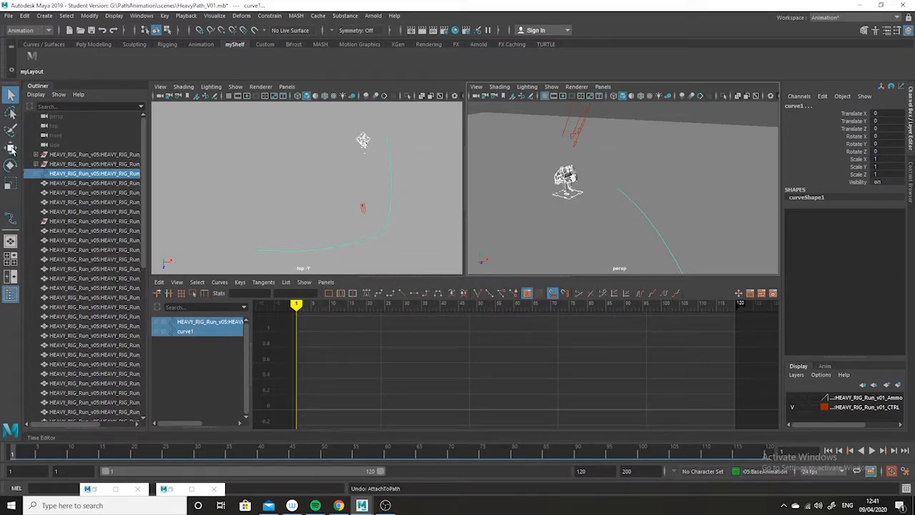
{"action": "left_click", "coordinate": [269, 15]}
{"action": "mouse_move", "coordinate": [315, 100]}
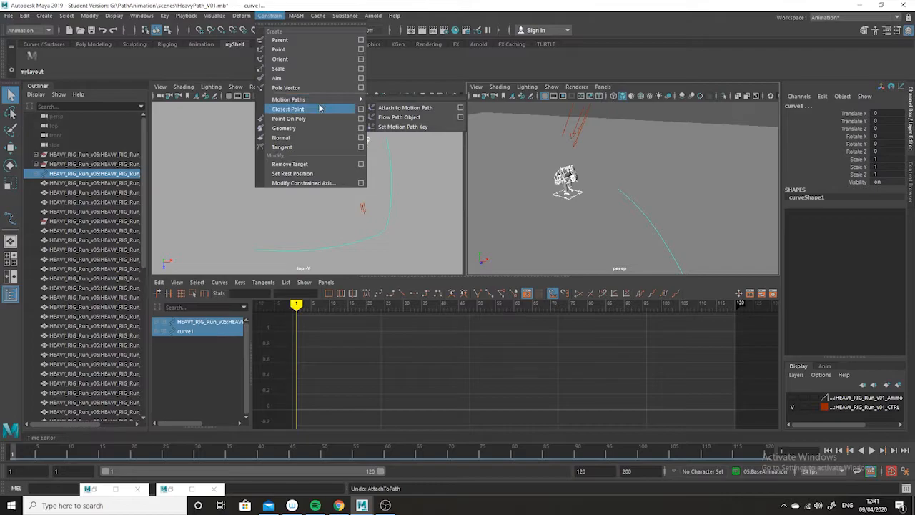
{"action": "left_click", "coordinate": [458, 107]}
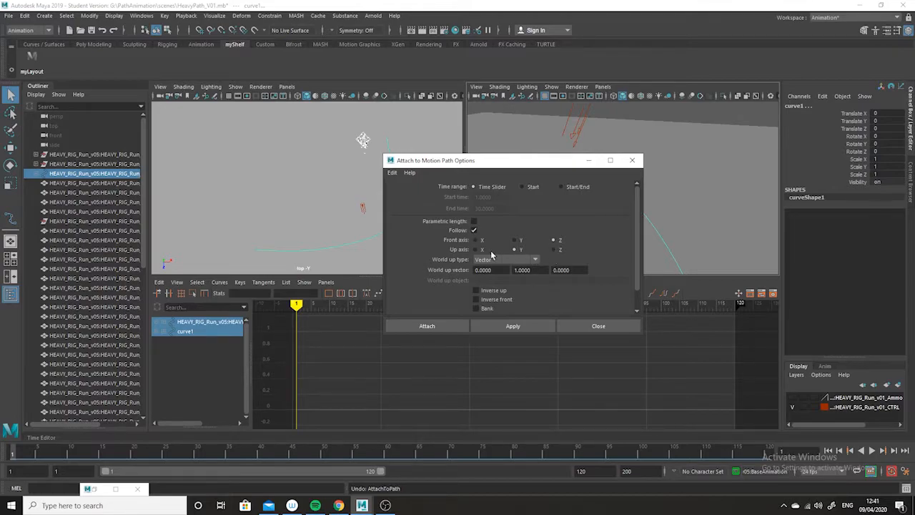
{"action": "left_click", "coordinate": [438, 327]}
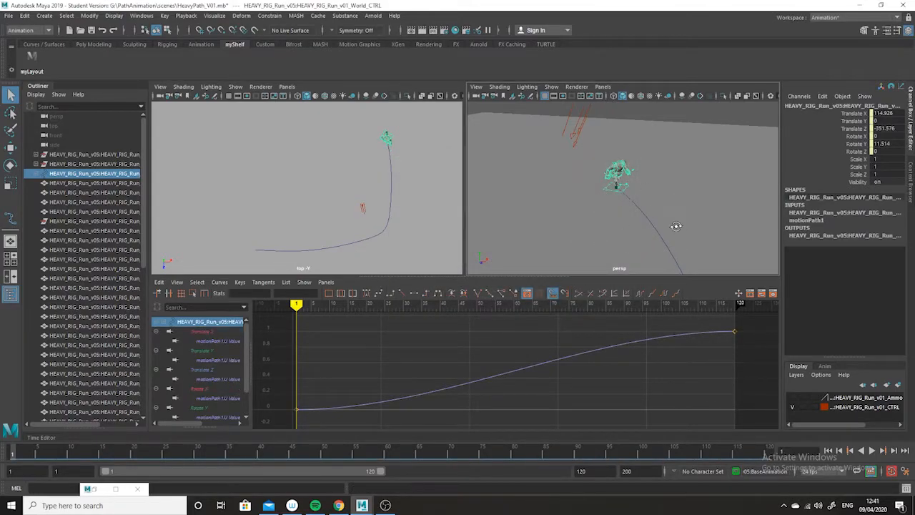
- Hide NURBS curves in the perspective view, play back the run close up, and scrub to frame 47
{"action": "left_click_drag", "start_coordinate": [677, 226], "coordinate": [591, 225], "text": "alt"}
{"action": "right_click_drag", "start_coordinate": [591, 225], "coordinate": [656, 273], "text": "alt"}
{"action": "middle_click_drag", "start_coordinate": [635, 240], "coordinate": [629, 210], "text": "alt"}
{"action": "right_click_drag", "start_coordinate": [630, 210], "coordinate": [623, 265], "text": "alt"}
{"action": "left_click", "coordinate": [552, 86]}
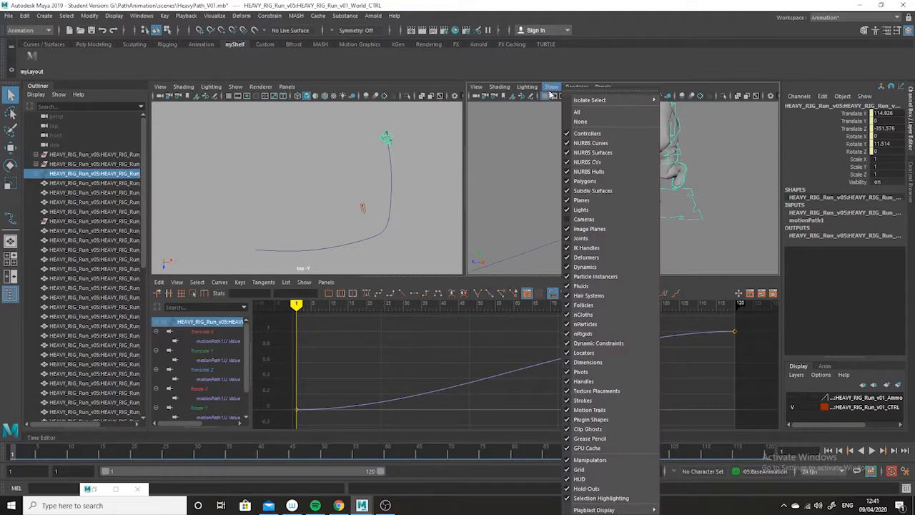
{"action": "left_click", "coordinate": [604, 143]}
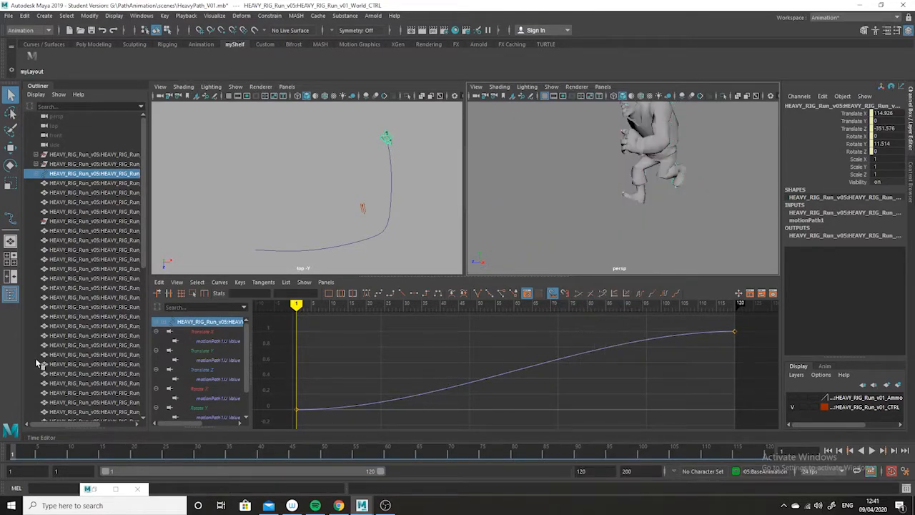
{"action": "key", "text": "alt+v"}
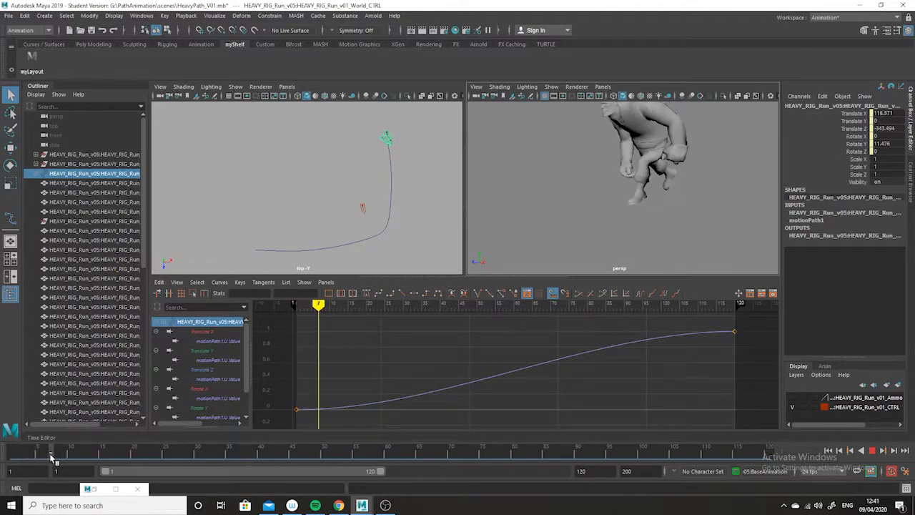
{"action": "left_click_drag", "start_coordinate": [102, 455], "coordinate": [306, 454]}
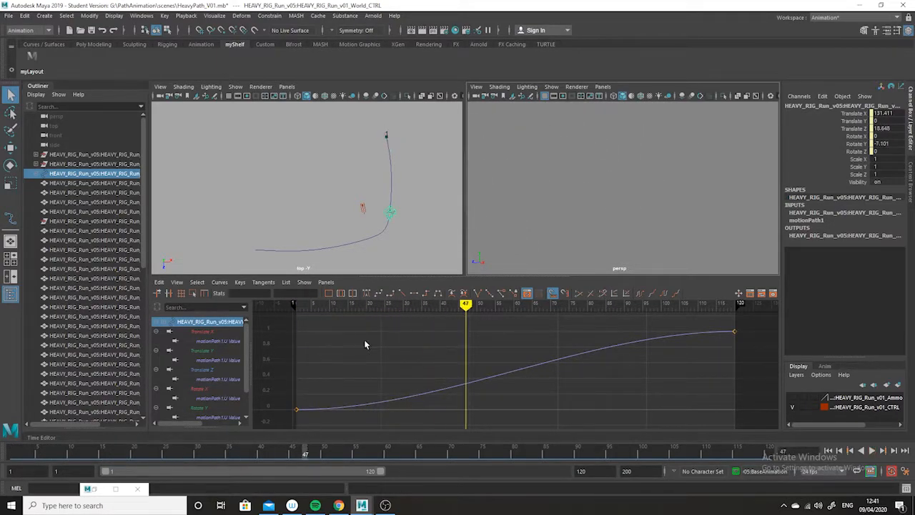
- Show NURBS curves in the perspective view again and examine the character on the path from frame 47 to 52
{"action": "left_click", "coordinate": [552, 88]}
{"action": "left_click", "coordinate": [586, 146]}
{"action": "middle_click_drag", "start_coordinate": [600, 166], "coordinate": [725, 150], "text": "alt"}
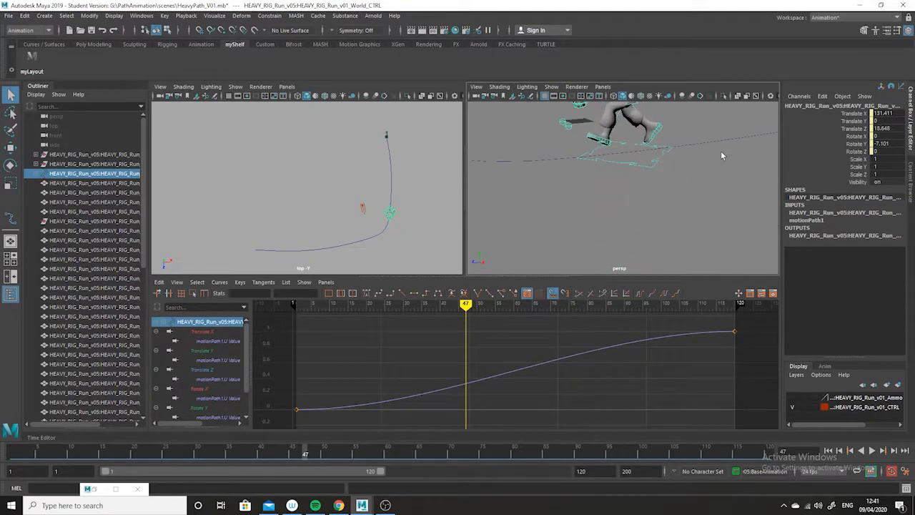
{"action": "left_click_drag", "start_coordinate": [621, 184], "coordinate": [652, 170], "text": "alt"}
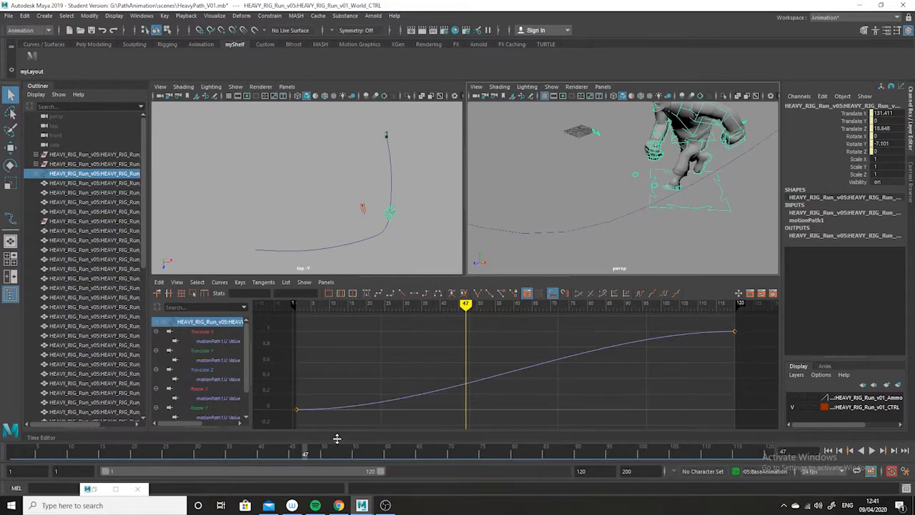
{"action": "left_click_drag", "start_coordinate": [318, 452], "coordinate": [337, 452]}
{"action": "left_click", "coordinate": [623, 244]}
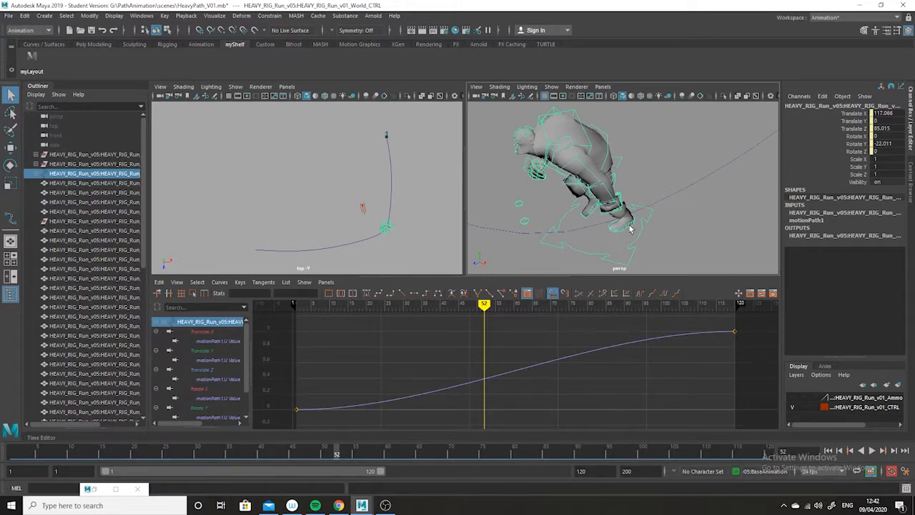
- Scrub back and forth up to frame 51 to compare the character's feet and World_CTRL with the path near the bend
{"action": "mouse_move", "coordinate": [337, 453]}
{"action": "left_mouse_down"}
{"action": "mouse_move", "coordinate": [346, 453]}
{"action": "mouse_move", "coordinate": [273, 454]}
{"action": "left_mouse_up"}
{"action": "middle_click_drag", "start_coordinate": [689, 197], "coordinate": [649, 210], "text": "alt"}
{"action": "scroll", "coordinate": [650, 211], "scroll_direction": "down", "scroll_amount": 2}
{"action": "left_click_drag", "start_coordinate": [283, 452], "coordinate": [306, 454]}
{"action": "middle_click_drag", "start_coordinate": [610, 231], "coordinate": [719, 228], "text": "alt"}
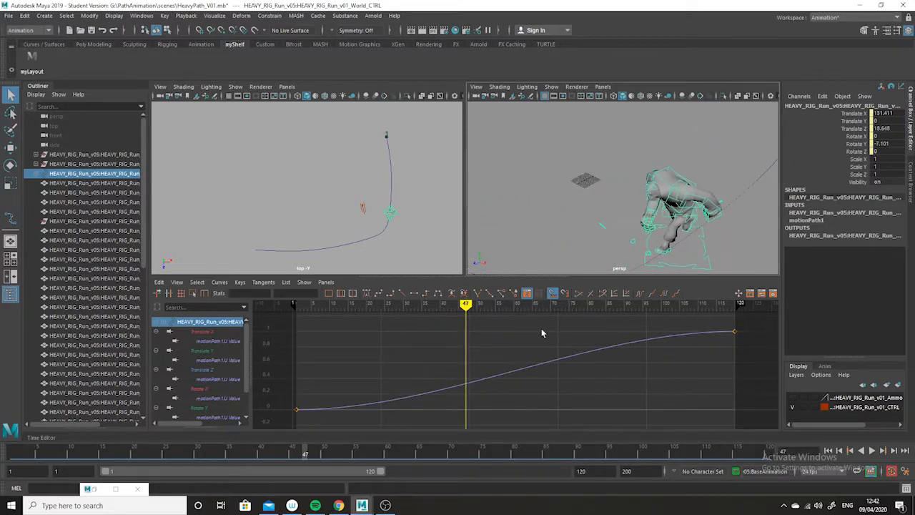
{"action": "left_click_drag", "start_coordinate": [314, 454], "coordinate": [331, 449]}
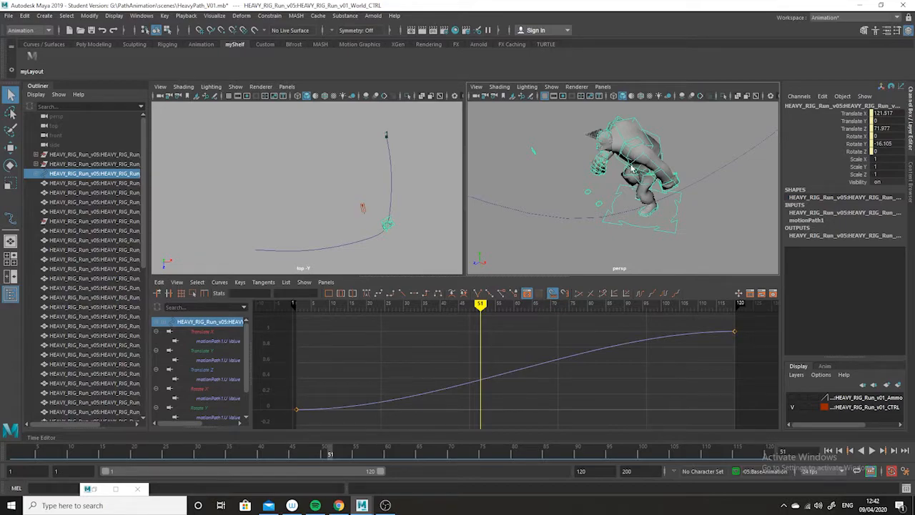
{"action": "left_click_drag", "start_coordinate": [336, 454], "coordinate": [307, 459]}
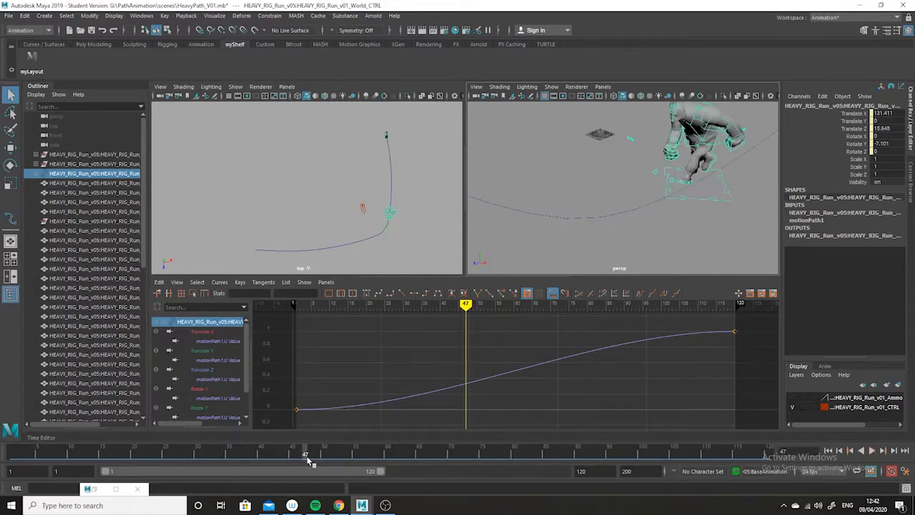
- Delete the motion path curve from the scene
{"action": "scroll", "coordinate": [629, 243], "scroll_direction": "down", "scroll_amount": 3}
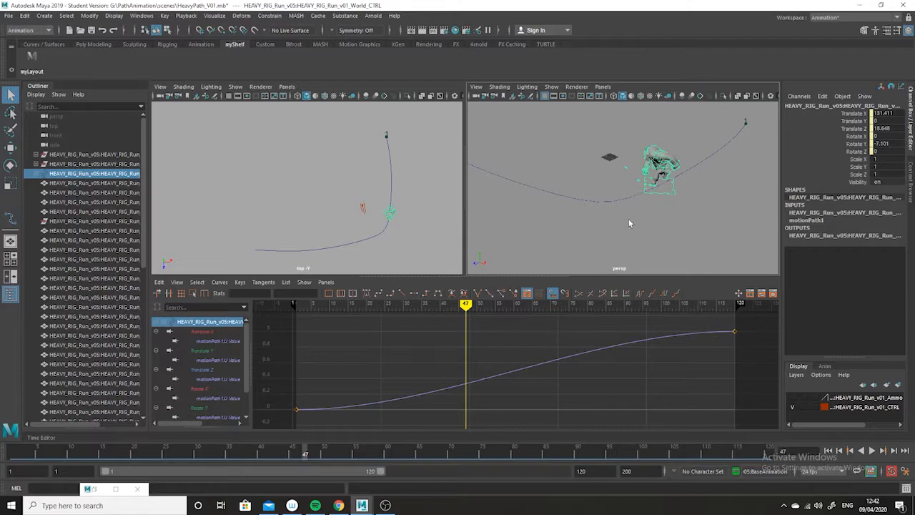
{"action": "left_click", "coordinate": [588, 202]}
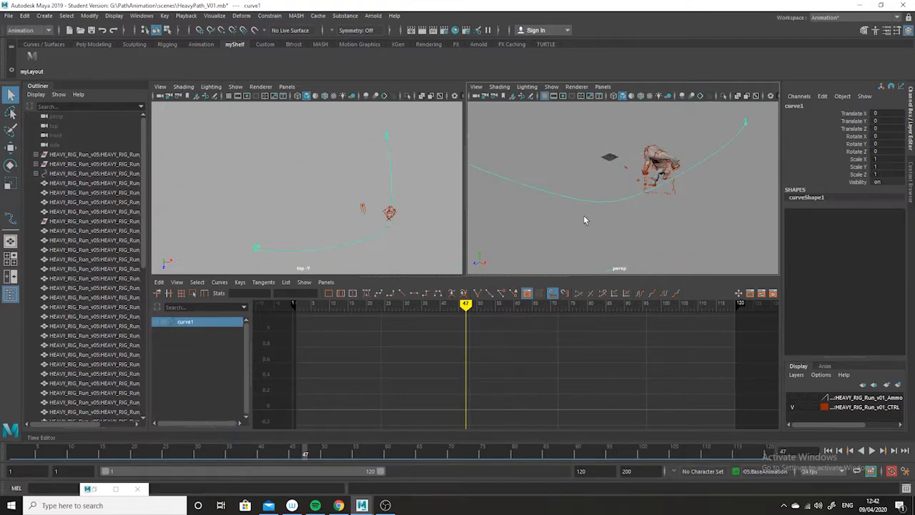
{"action": "key", "text": "Delete"}
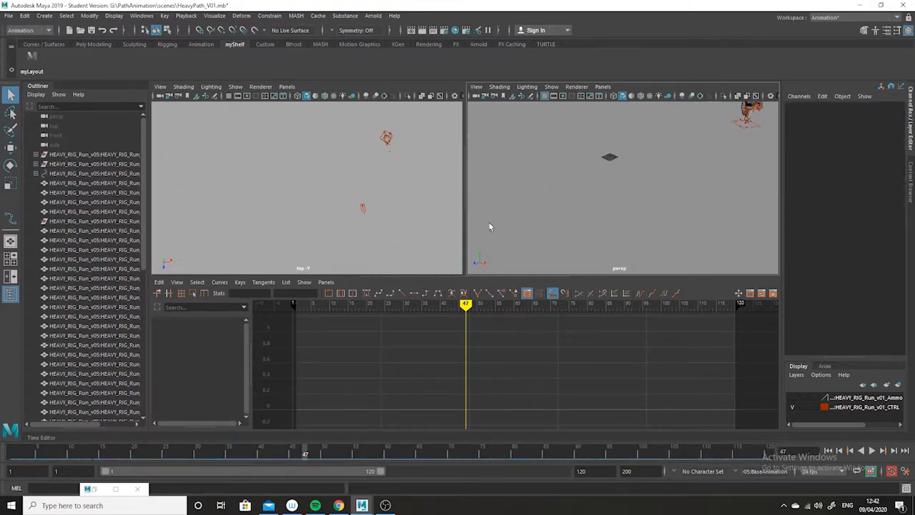
{"action": "left_click", "coordinate": [859, 6]}
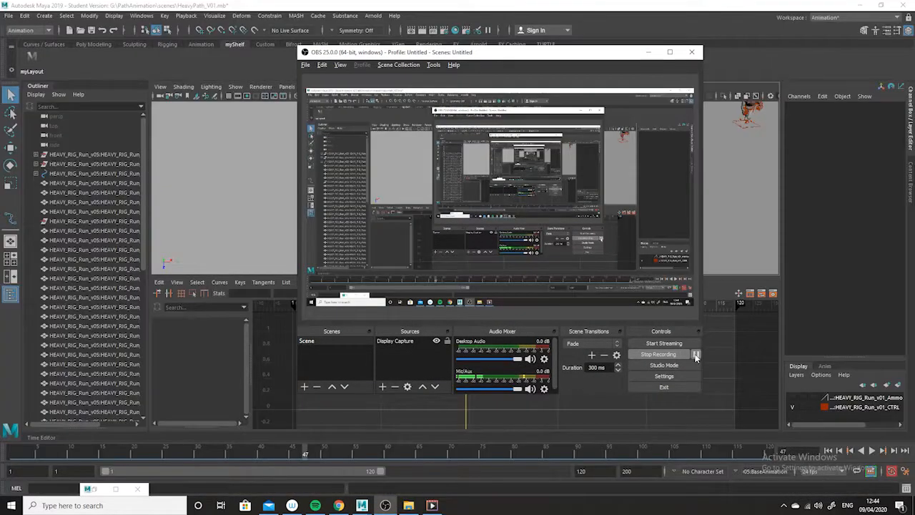
{"action": "left_click", "coordinate": [648, 52]}
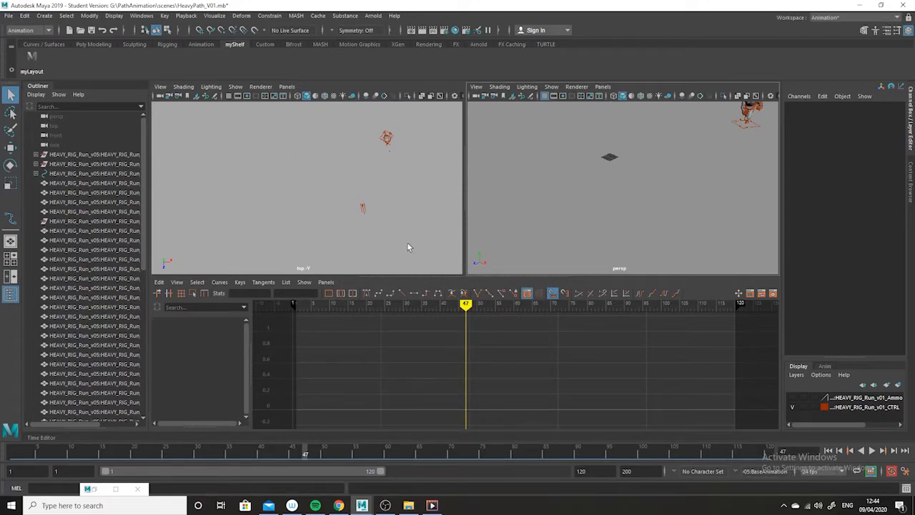
- Enlarge the viewports by shrinking the Graph Editor, select the character's World_CTRL, and scrub the run in place to frame 51
{"action": "middle_click_drag", "start_coordinate": [379, 190], "coordinate": [313, 195], "text": "alt"}
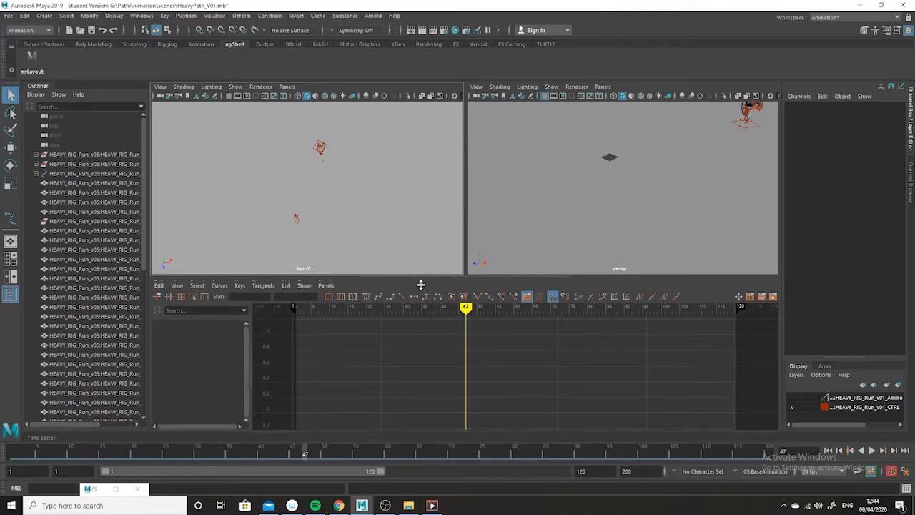
{"action": "left_click_drag", "start_coordinate": [421, 277], "coordinate": [415, 340]}
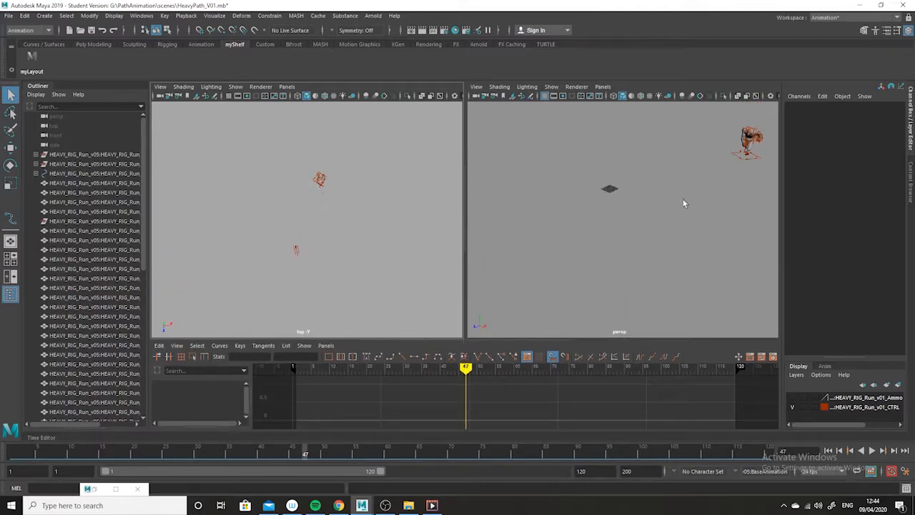
{"action": "left_click", "coordinate": [316, 182]}
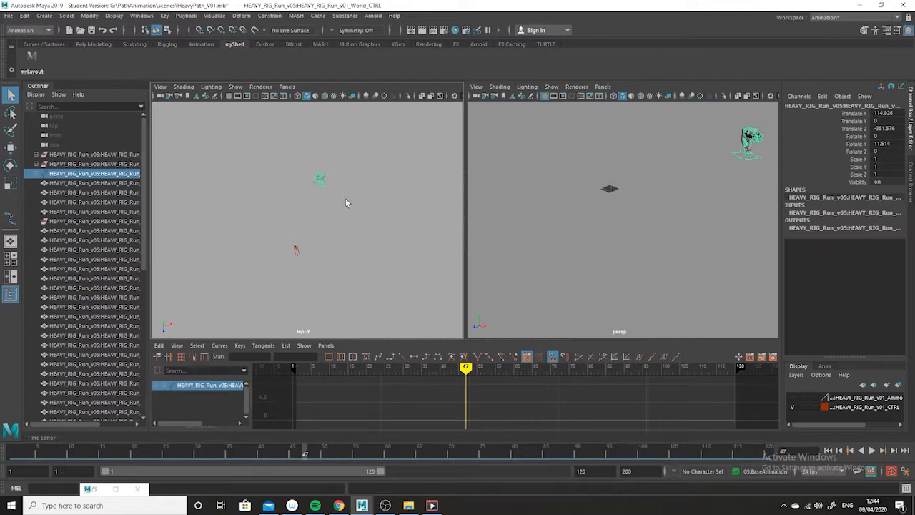
{"action": "left_click_drag", "start_coordinate": [50, 457], "coordinate": [329, 454]}
- Select the ground plane and examine the in-place run up to frame 67 close up in the perspective and top views
{"action": "left_click", "coordinate": [714, 232]}
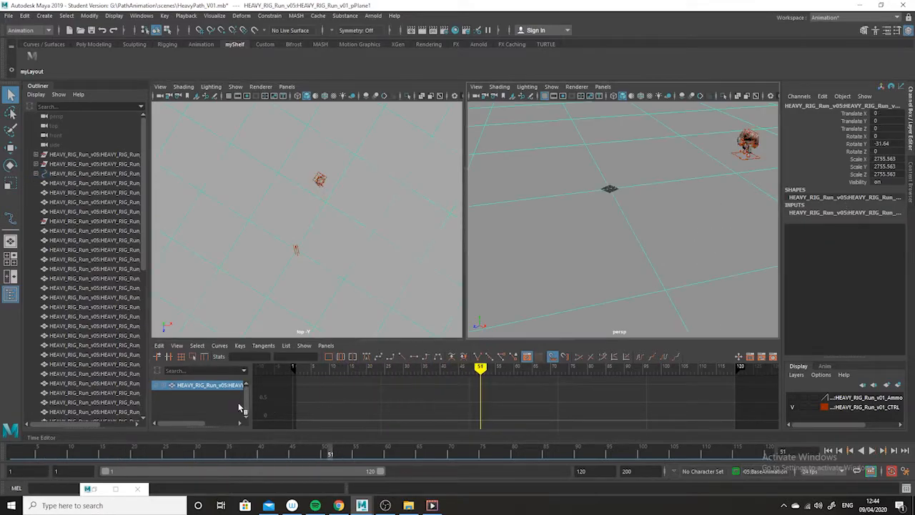
{"action": "left_click_drag", "start_coordinate": [102, 453], "coordinate": [286, 449]}
{"action": "middle_click_drag", "start_coordinate": [720, 214], "coordinate": [617, 262], "text": "alt"}
{"action": "right_click_drag", "start_coordinate": [617, 261], "coordinate": [671, 356], "text": "alt"}
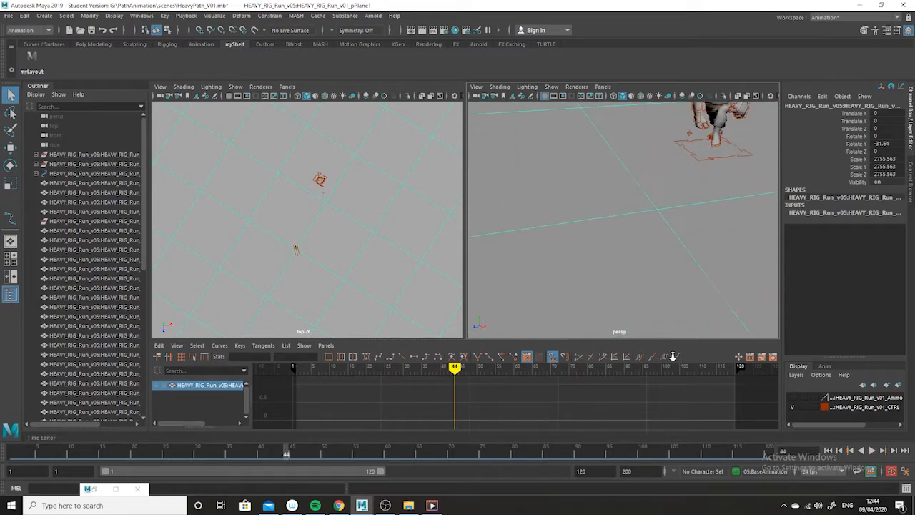
{"action": "middle_click_drag", "start_coordinate": [667, 290], "coordinate": [602, 361], "text": "alt"}
{"action": "left_click_drag", "start_coordinate": [79, 457], "coordinate": [433, 467]}
{"action": "right_click_drag", "start_coordinate": [340, 170], "coordinate": [374, 252], "text": "alt"}
{"action": "middle_click_drag", "start_coordinate": [374, 252], "coordinate": [343, 355], "text": "alt"}
{"action": "right_click_drag", "start_coordinate": [305, 220], "coordinate": [346, 314], "text": "alt"}
- Put the selected ground plane on a new display layer and set that layer to Template
{"action": "scroll", "coordinate": [369, 266], "scroll_direction": "down", "scroll_amount": 5}
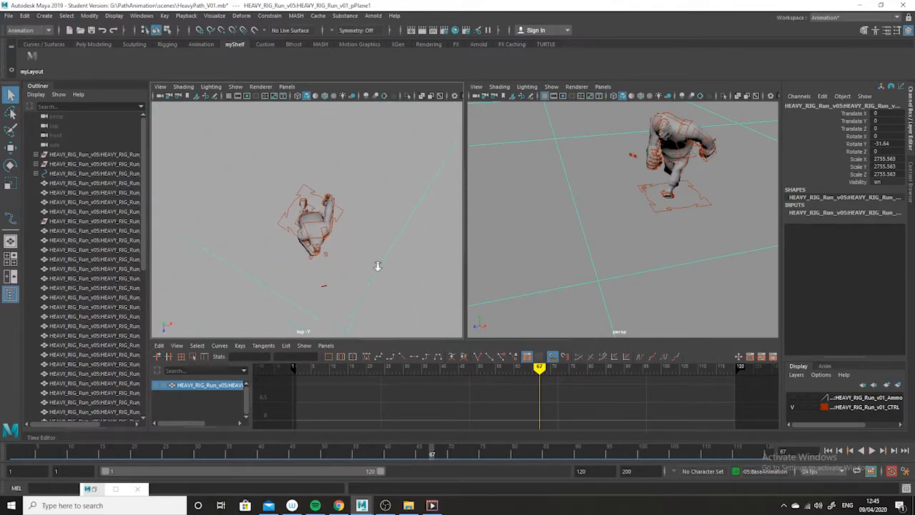
{"action": "left_click", "coordinate": [794, 406]}
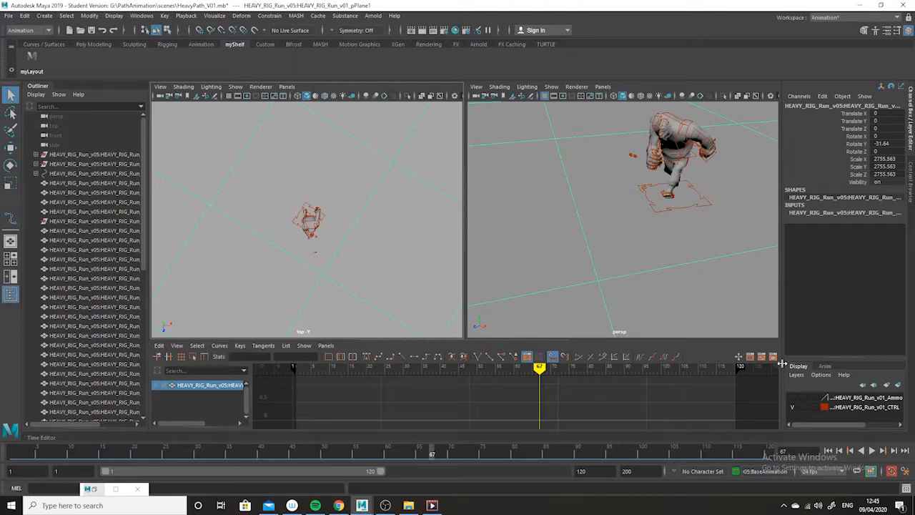
{"action": "left_click", "coordinate": [899, 386]}
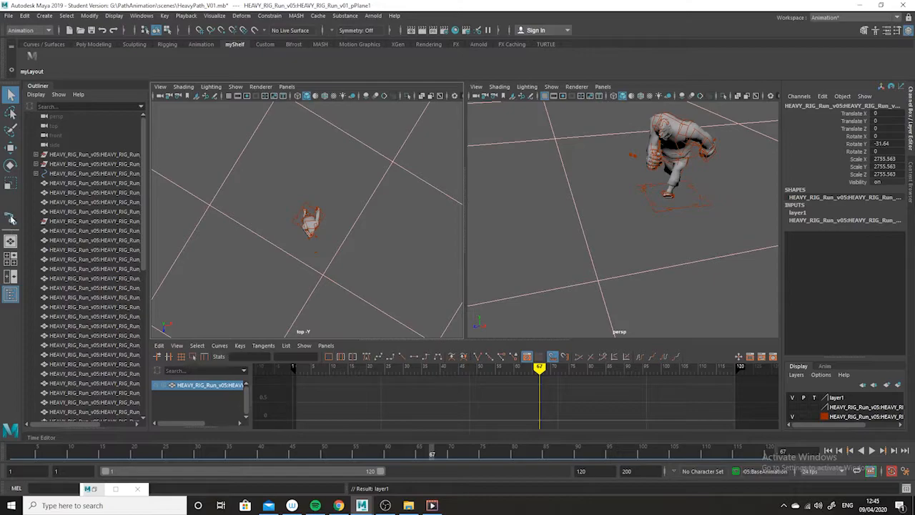
- Start an EP curve in the top view behind the character and run its first straight stretch through the body to just ahead
{"action": "left_click", "coordinate": [44, 16]}
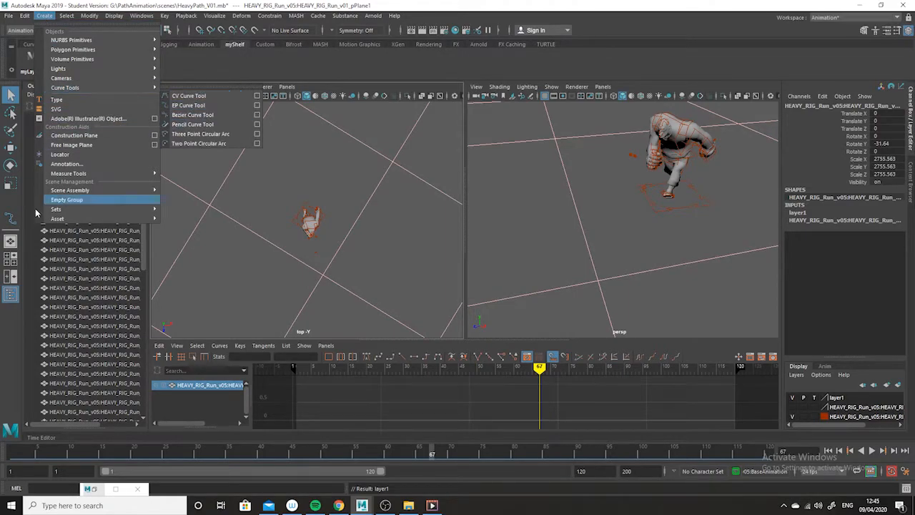
{"action": "left_click", "coordinate": [10, 220]}
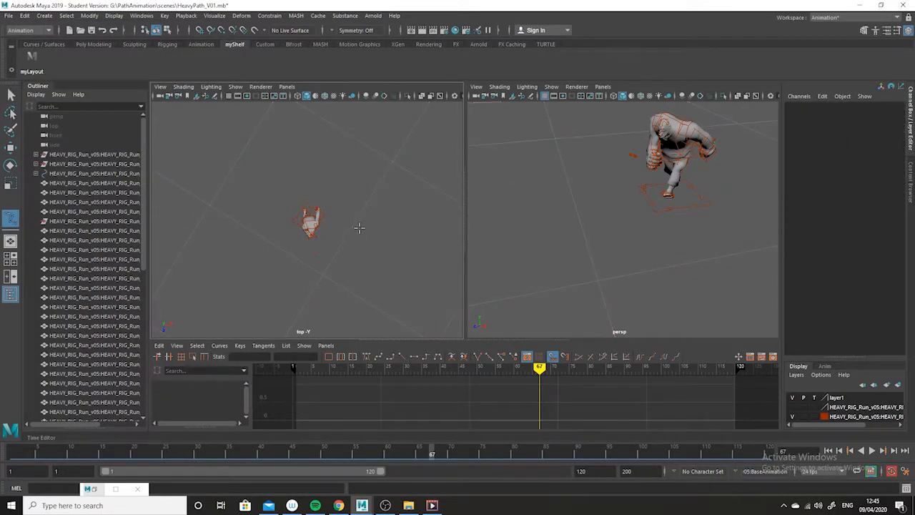
{"action": "right_click_drag", "start_coordinate": [381, 241], "coordinate": [359, 223], "text": "alt"}
{"action": "middle_click_drag", "start_coordinate": [367, 243], "coordinate": [369, 217], "text": "alt"}
{"action": "right_click_drag", "start_coordinate": [369, 216], "coordinate": [323, 219], "text": "alt"}
{"action": "middle_click_drag", "start_coordinate": [348, 236], "coordinate": [344, 229], "text": "alt"}
{"action": "right_click_drag", "start_coordinate": [341, 188], "coordinate": [392, 258], "text": "alt"}
{"action": "middle_click_drag", "start_coordinate": [392, 259], "coordinate": [386, 322], "text": "alt"}
{"action": "right_click_drag", "start_coordinate": [387, 322], "coordinate": [366, 286], "text": "alt"}
{"action": "middle_click_drag", "start_coordinate": [388, 294], "coordinate": [374, 288], "text": "alt"}
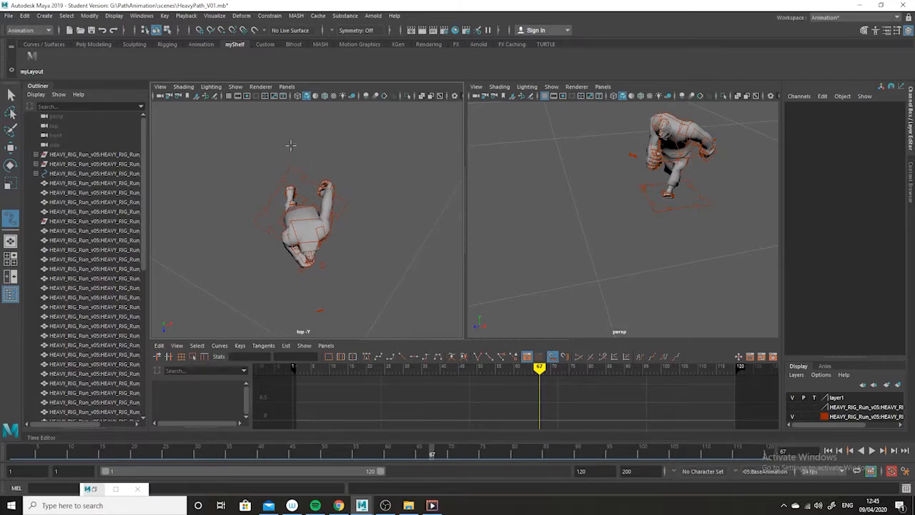
{"action": "middle_click_drag", "start_coordinate": [345, 156], "coordinate": [361, 202], "text": "alt"}
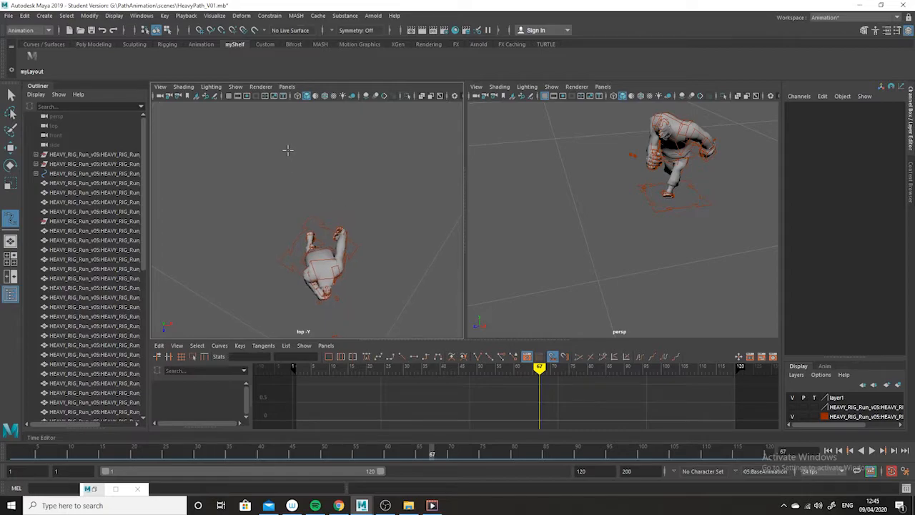
{"action": "left_click", "coordinate": [294, 109]}
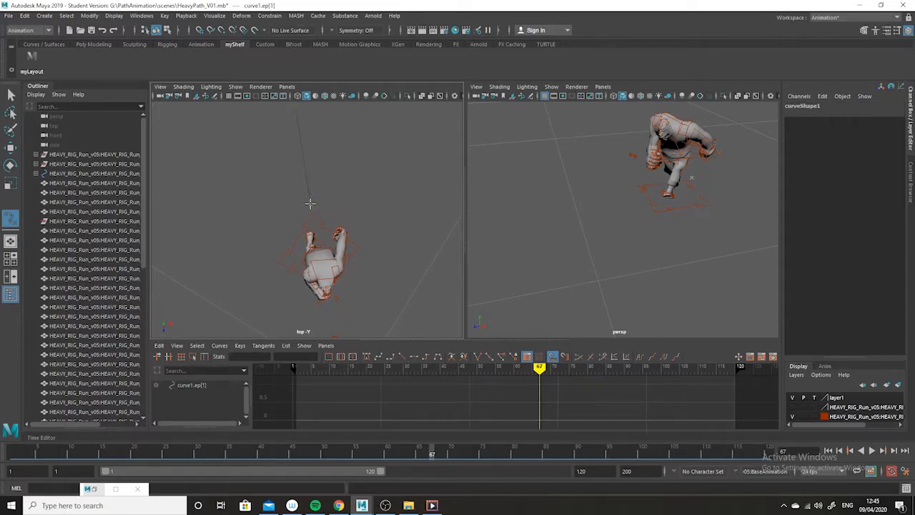
{"action": "middle_click_drag", "start_coordinate": [310, 203], "coordinate": [304, 132], "text": "alt"}
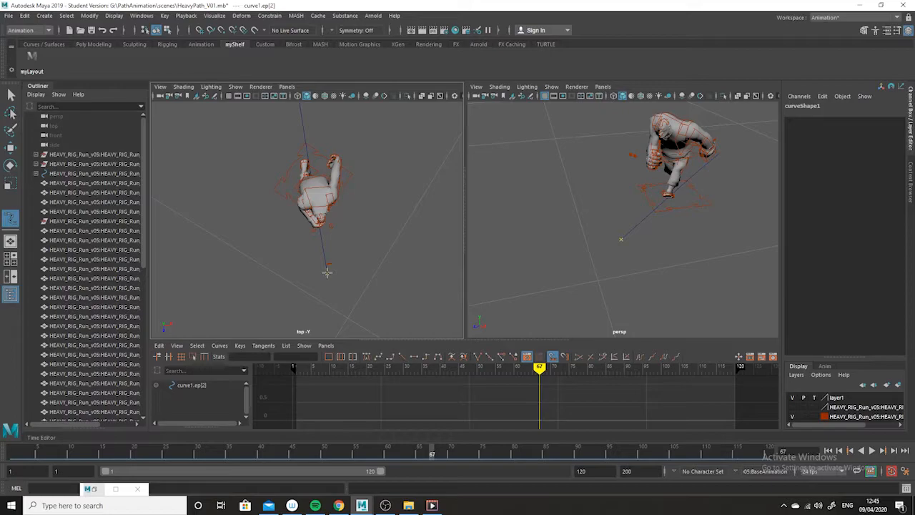
- Extend the EP curve ahead of the character in a long, smooth S-shaped path on the ground and finish it
{"action": "middle_click_drag", "start_coordinate": [386, 300], "coordinate": [386, 250], "text": "alt"}
{"action": "right_click_drag", "start_coordinate": [386, 250], "coordinate": [229, 204], "text": "alt"}
{"action": "middle_click_drag", "start_coordinate": [361, 288], "coordinate": [361, 273], "text": "alt"}
{"action": "right_click_drag", "start_coordinate": [458, 315], "coordinate": [332, 250], "text": "alt"}
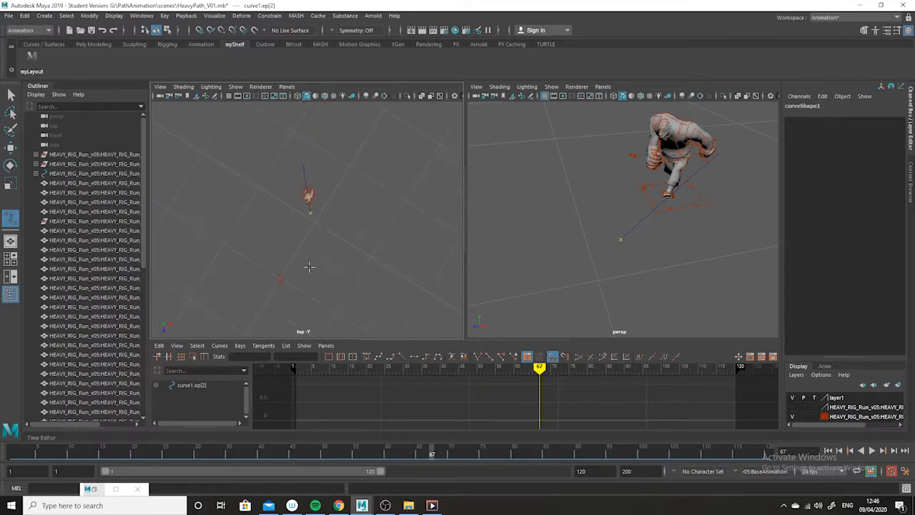
{"action": "left_click", "coordinate": [313, 266]}
{"action": "middle_click_drag", "start_coordinate": [364, 275], "coordinate": [366, 242], "text": "alt"}
{"action": "left_click", "coordinate": [289, 269]}
{"action": "middle_click_drag", "start_coordinate": [399, 270], "coordinate": [377, 236], "text": "alt"}
{"action": "left_click_drag", "start_coordinate": [252, 267], "coordinate": [264, 252]}
{"action": "left_click", "coordinate": [280, 288]}
{"action": "middle_click_drag", "start_coordinate": [326, 298], "coordinate": [324, 259], "text": "alt"}
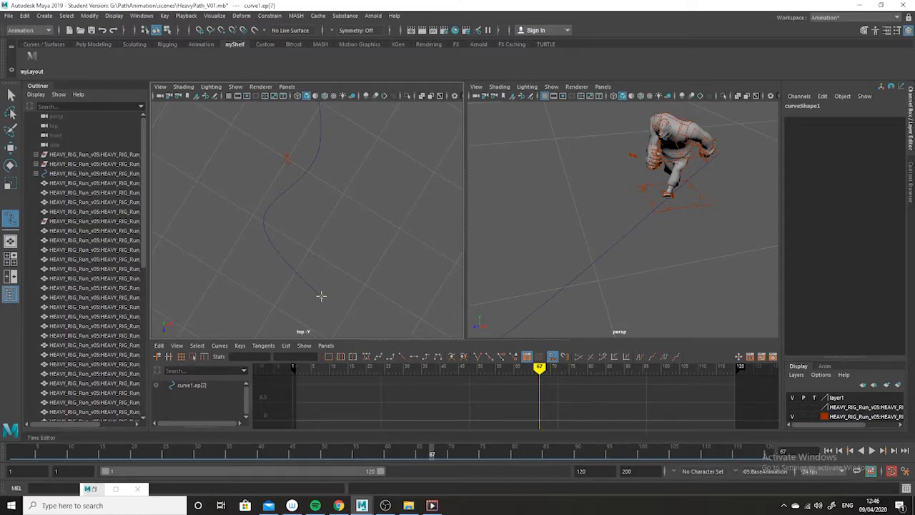
{"action": "middle_click_drag", "start_coordinate": [342, 303], "coordinate": [384, 327], "text": "alt"}
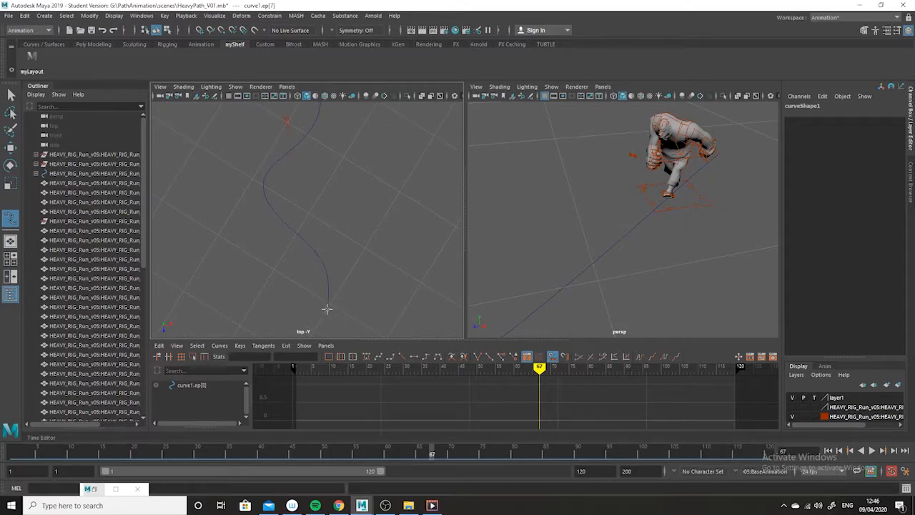
{"action": "right_click_drag", "start_coordinate": [387, 261], "coordinate": [345, 258], "text": "alt"}
{"action": "middle_click_drag", "start_coordinate": [381, 266], "coordinate": [382, 279], "text": "alt"}
{"action": "right_click_drag", "start_coordinate": [374, 248], "coordinate": [326, 151], "text": "alt"}
{"action": "key", "text": "q"}
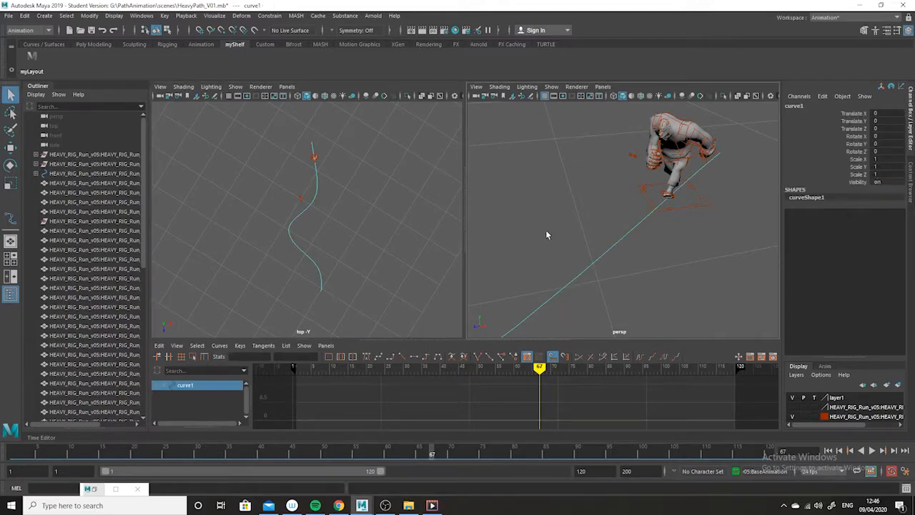
- Switch the top view to the orthographic side view and frame the character there by its World_CTRL
{"action": "left_click", "coordinate": [287, 86]}
{"action": "mouse_move", "coordinate": [316, 118]}
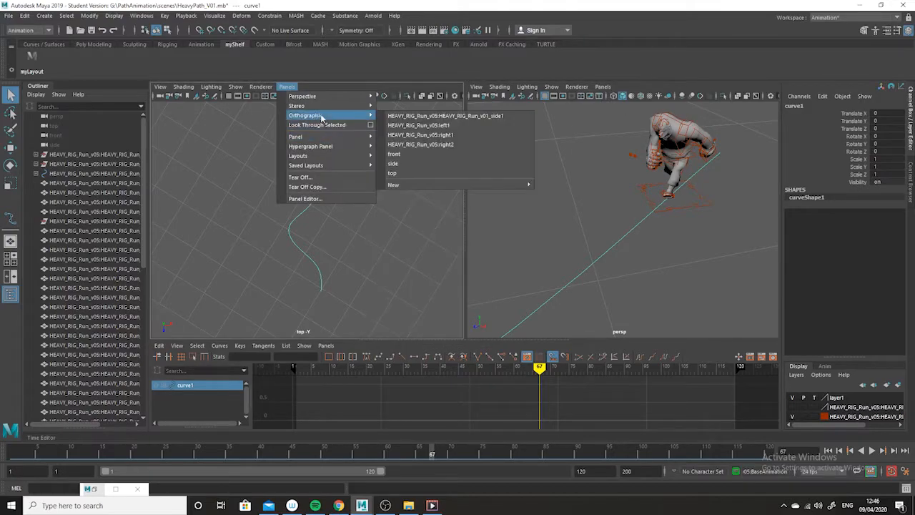
{"action": "left_click", "coordinate": [394, 164]}
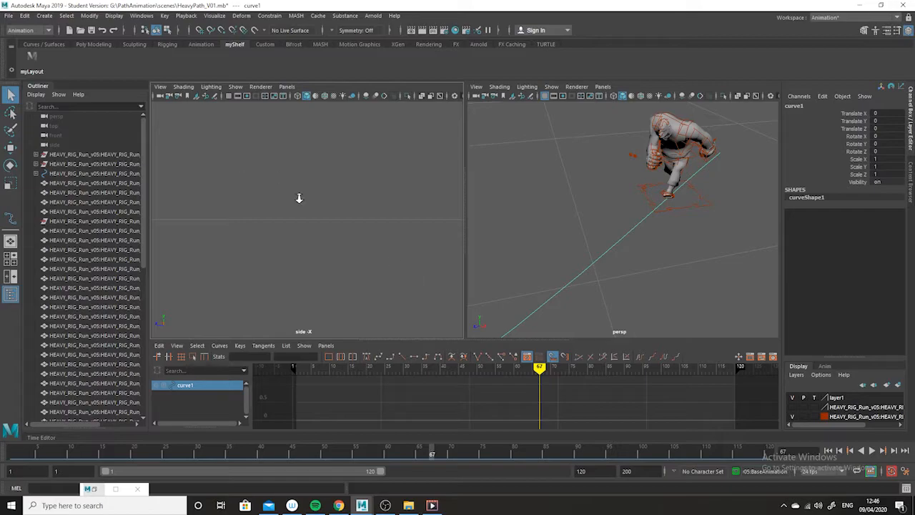
{"action": "left_click", "coordinate": [646, 193]}
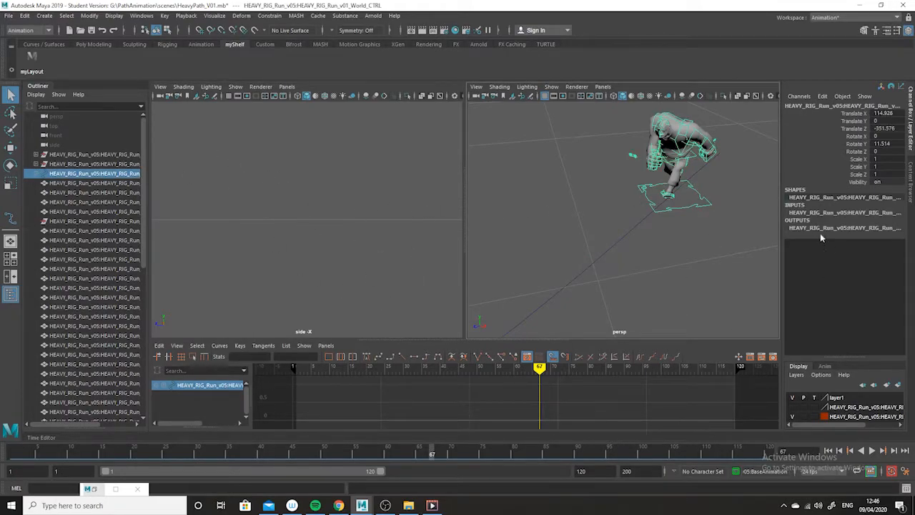
{"action": "key", "text": "f"}
{"action": "right_click_drag", "start_coordinate": [446, 252], "coordinate": [347, 258], "text": "alt"}
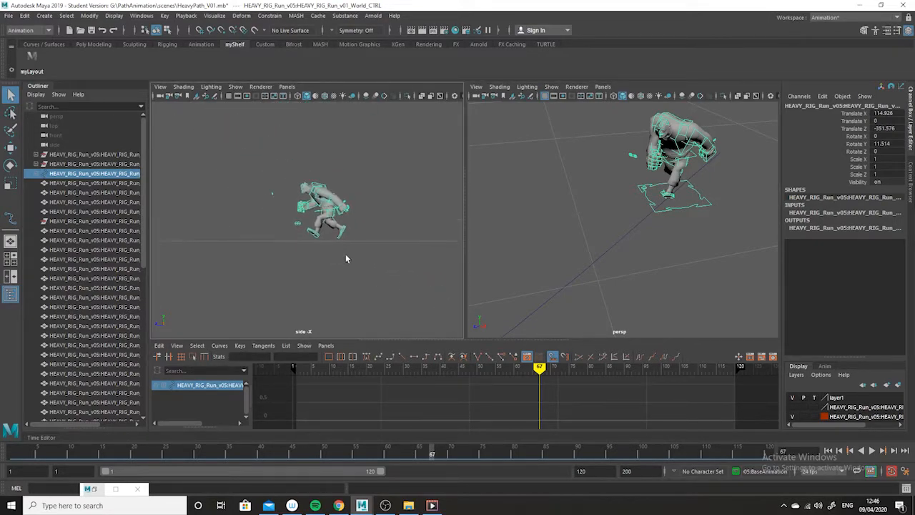
- Duplicate the path curve and raise the copy to hip height at Translate Y 37.35
{"action": "left_click", "coordinate": [623, 236]}
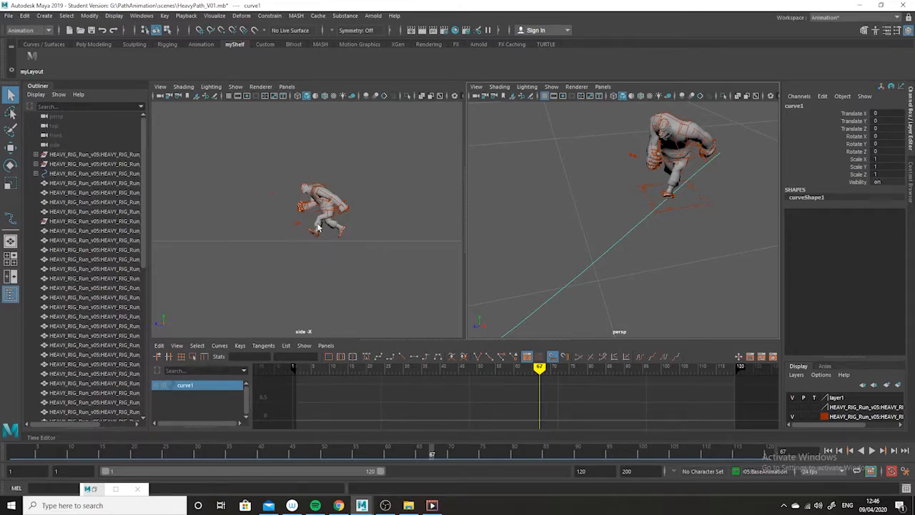
{"action": "right_click_drag", "start_coordinate": [331, 223], "coordinate": [379, 278], "text": "alt"}
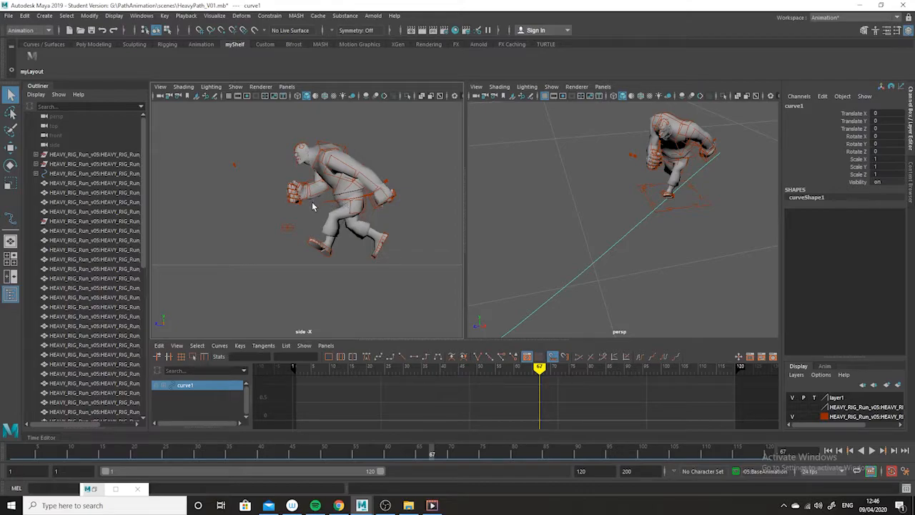
{"action": "key", "text": "ctrl+d"}
{"action": "key", "text": "w"}
{"action": "key", "text": "f"}
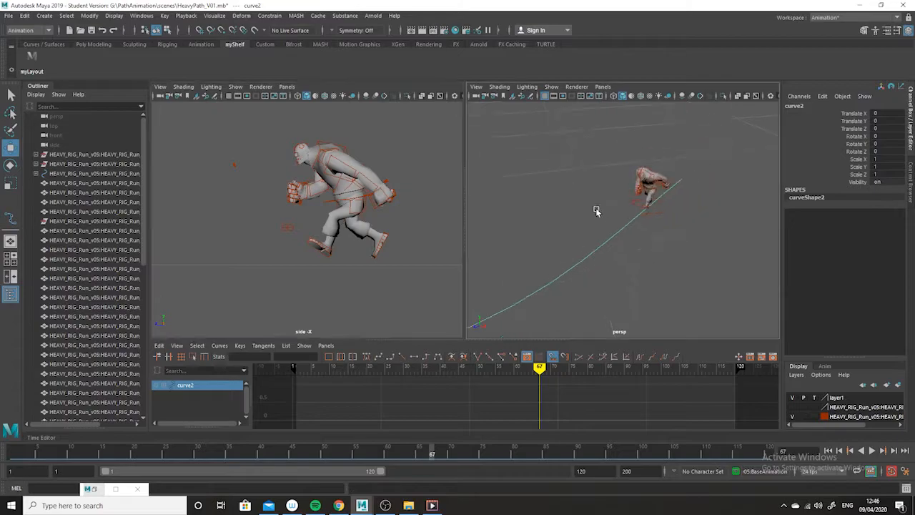
{"action": "left_click_drag", "start_coordinate": [580, 193], "coordinate": [579, 188]}
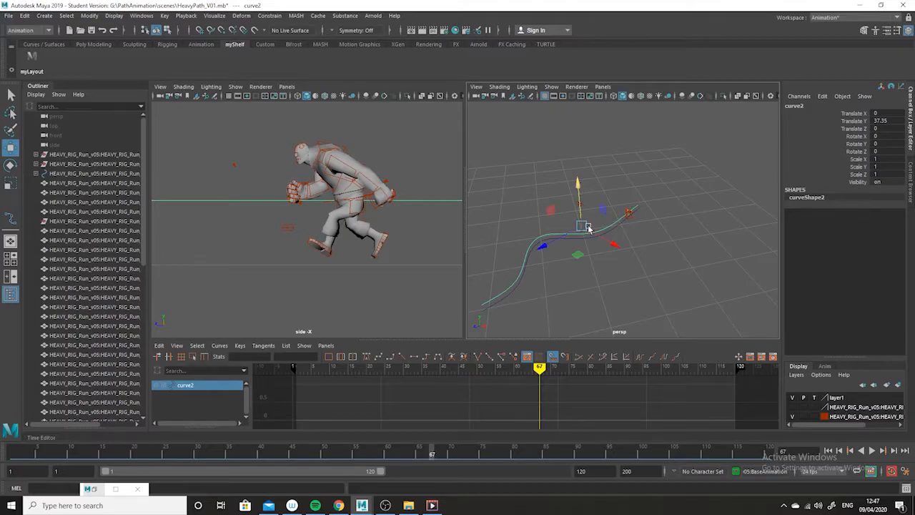
- Inspect the raised curve's control vertices in component mode, picking cv[8] and cv[6], and return to object mode
{"action": "left_click_drag", "start_coordinate": [648, 197], "coordinate": [615, 333], "text": "alt"}
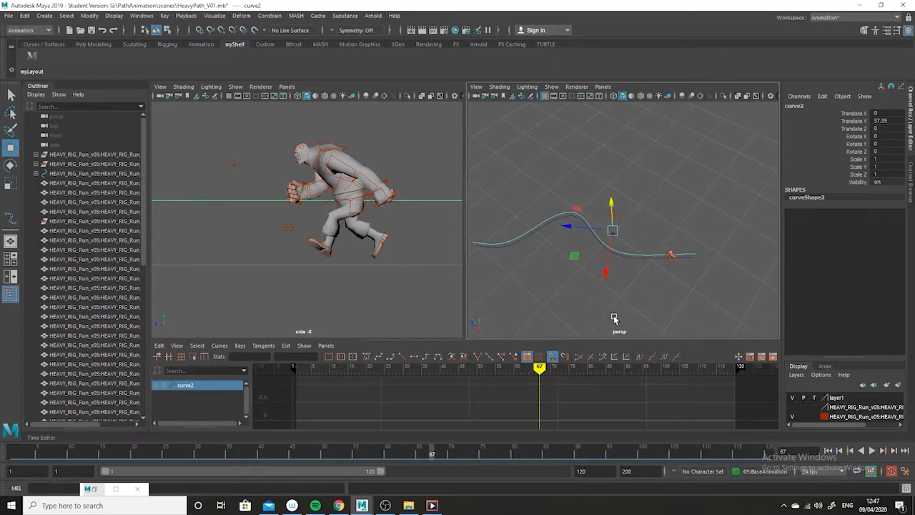
{"action": "mouse_move", "coordinate": [628, 296]}
{"action": "left_mouse_down", "text": "alt"}
{"action": "mouse_move", "coordinate": [625, 252]}
{"action": "mouse_move", "coordinate": [664, 261]}
{"action": "mouse_move", "coordinate": [624, 292]}
{"action": "left_mouse_up", "text": "alt"}
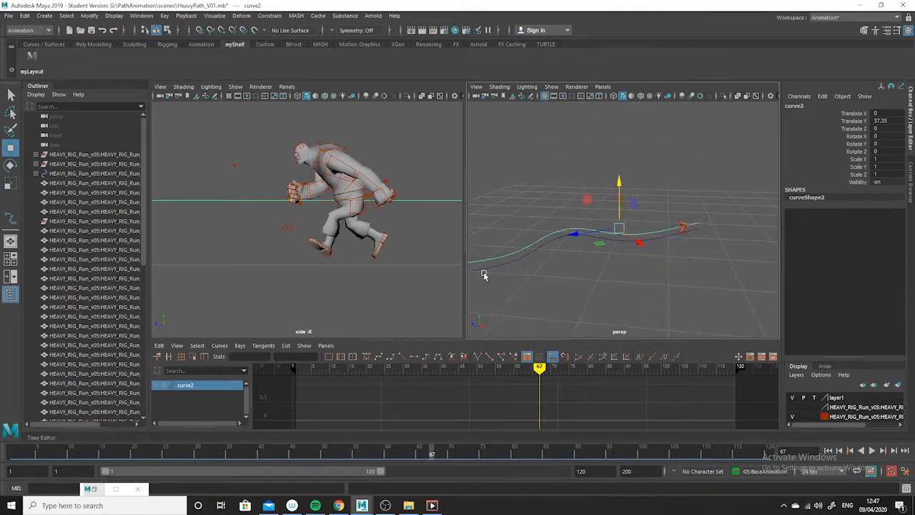
{"action": "left_click", "coordinate": [510, 250]}
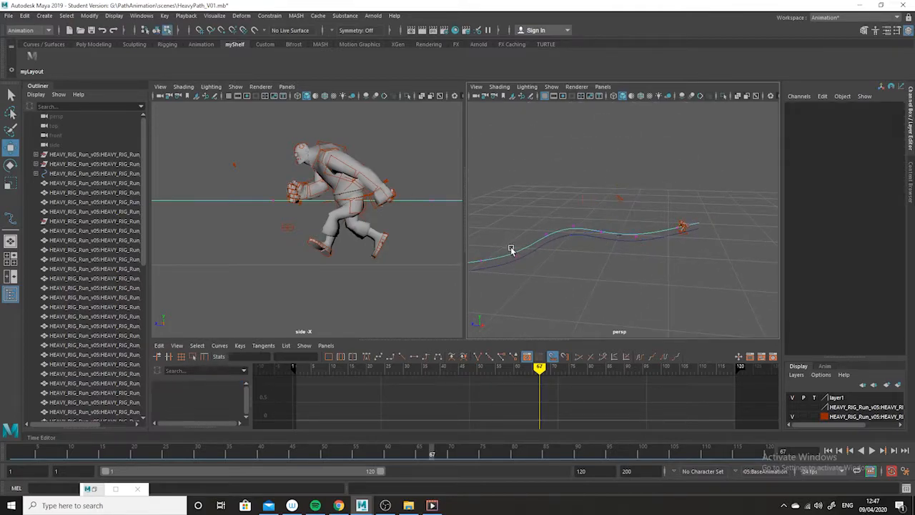
{"action": "left_click_drag", "start_coordinate": [564, 276], "coordinate": [606, 251], "text": "alt"}
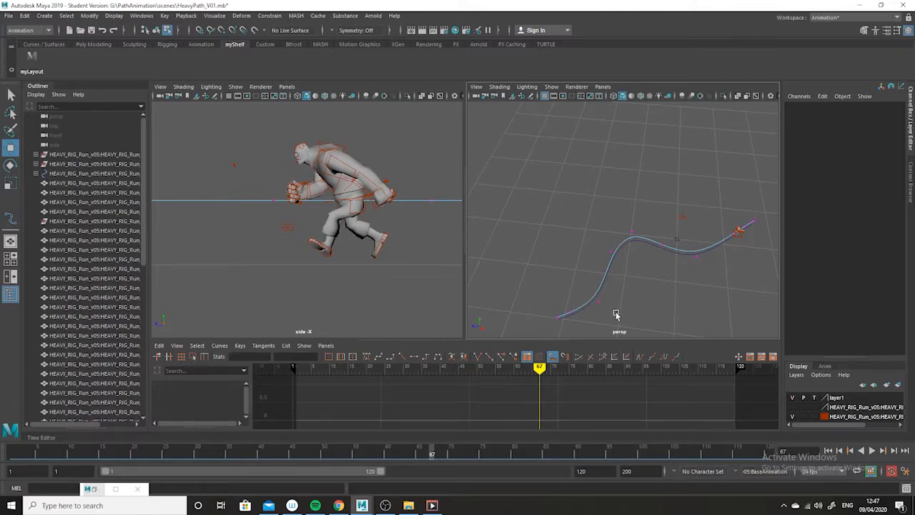
{"action": "left_click_drag", "start_coordinate": [625, 295], "coordinate": [589, 318]}
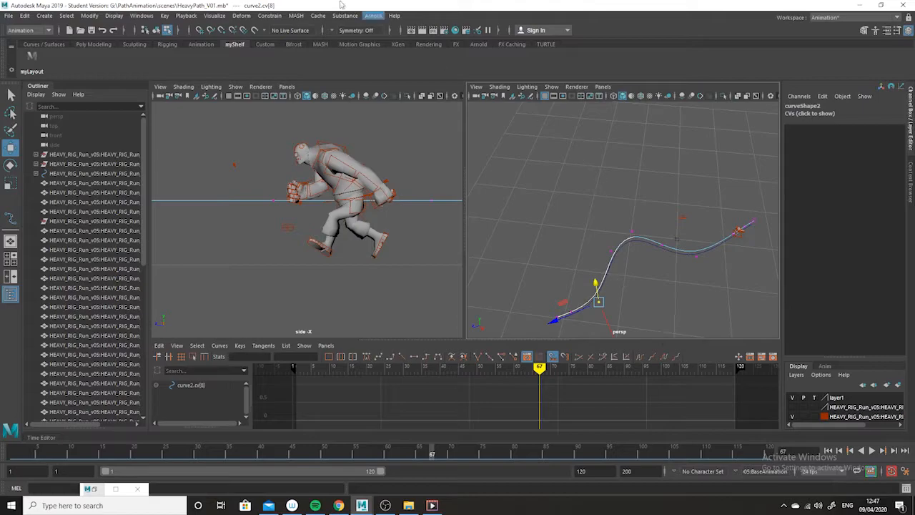
{"action": "left_click", "coordinate": [650, 267]}
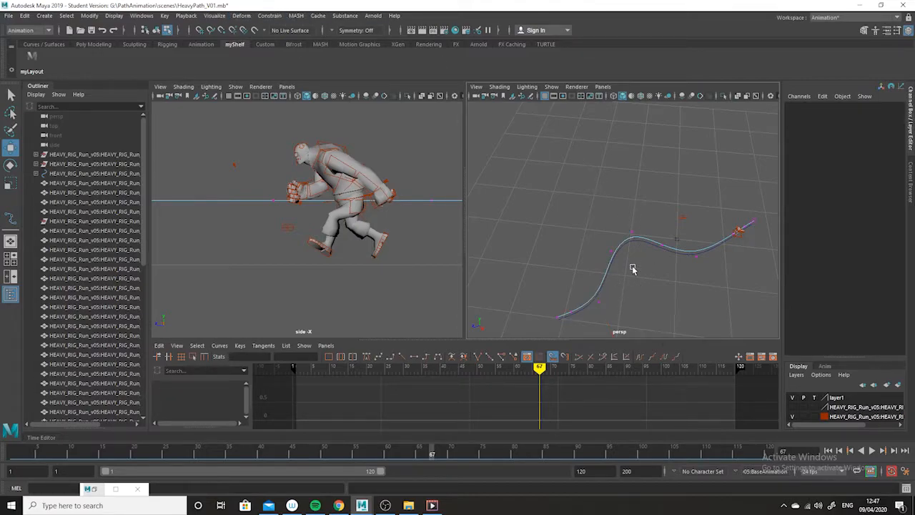
{"action": "left_click_drag", "start_coordinate": [623, 269], "coordinate": [622, 270]}
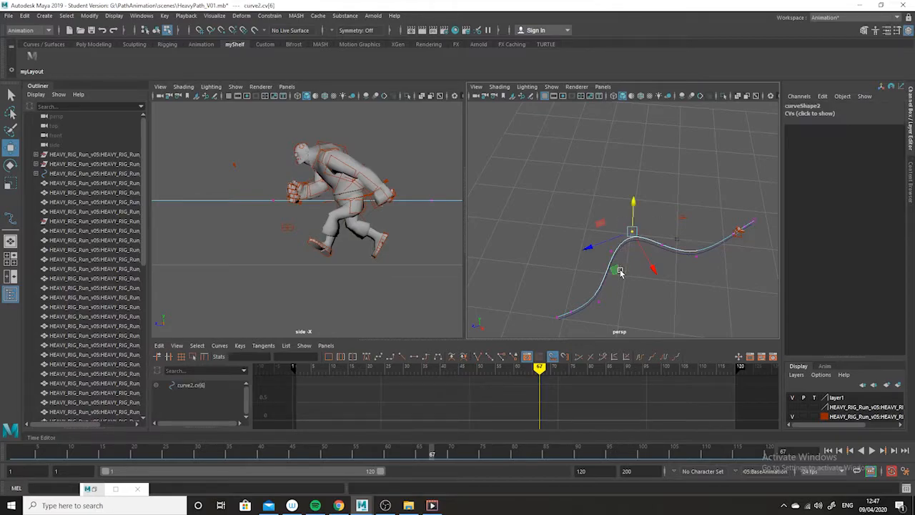
{"action": "key", "text": "F8"}
- Select both path curves, switch to the Modeling menu set, and apply Lock Length to them
{"action": "left_click", "coordinate": [642, 294]}
{"action": "left_click", "coordinate": [633, 243]}
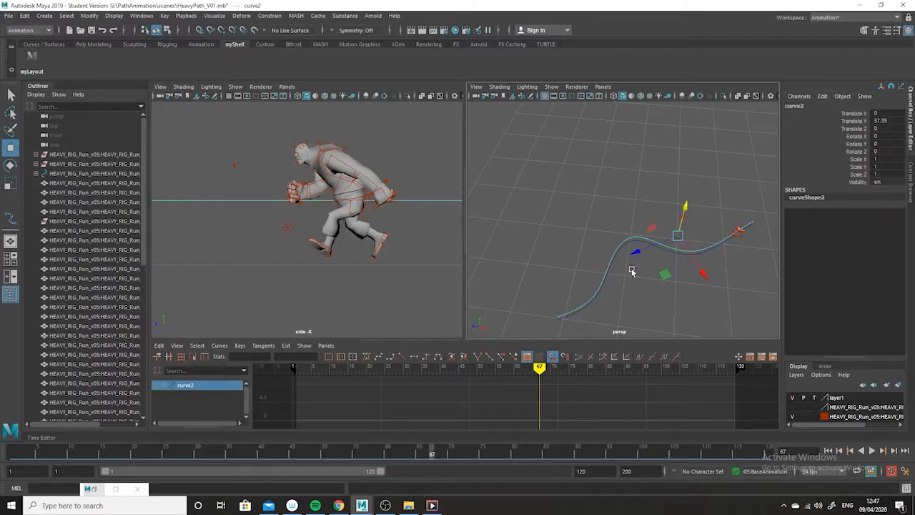
{"action": "left_click", "coordinate": [632, 242], "text": "shift"}
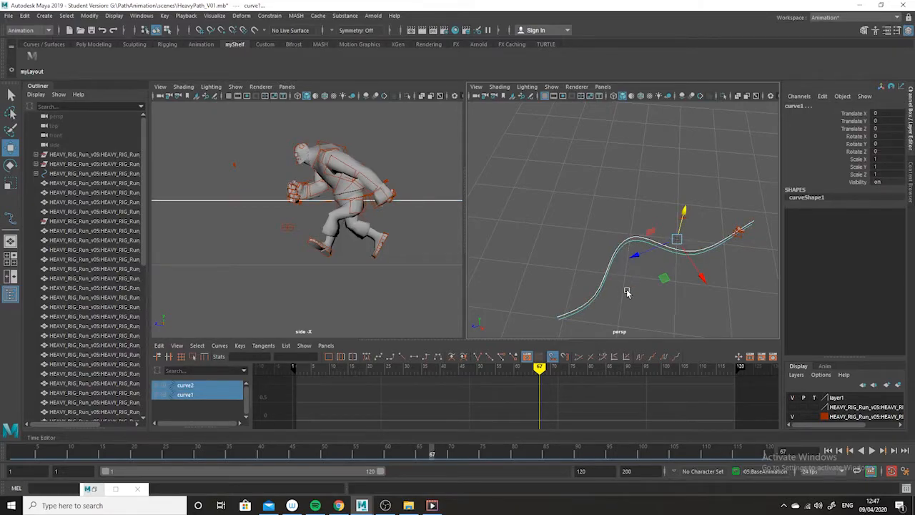
{"action": "left_click", "coordinate": [626, 292]}
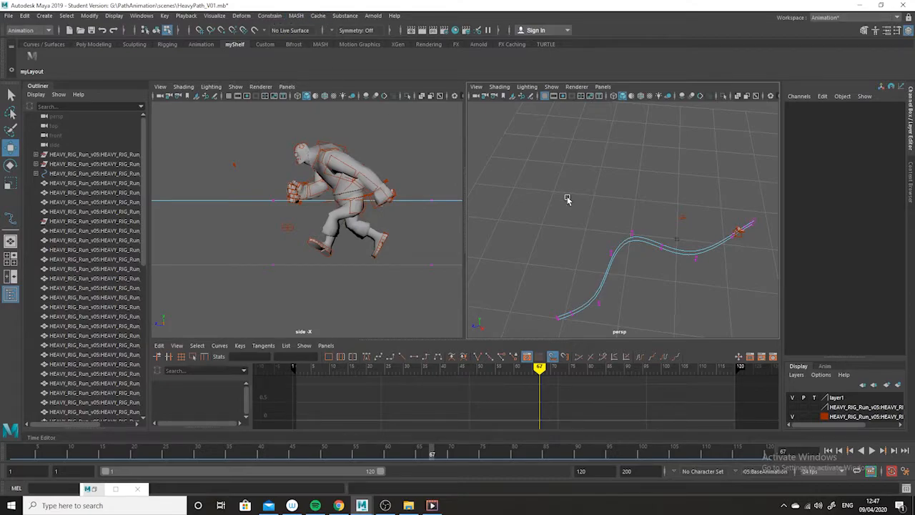
{"action": "key", "text": "F8"}
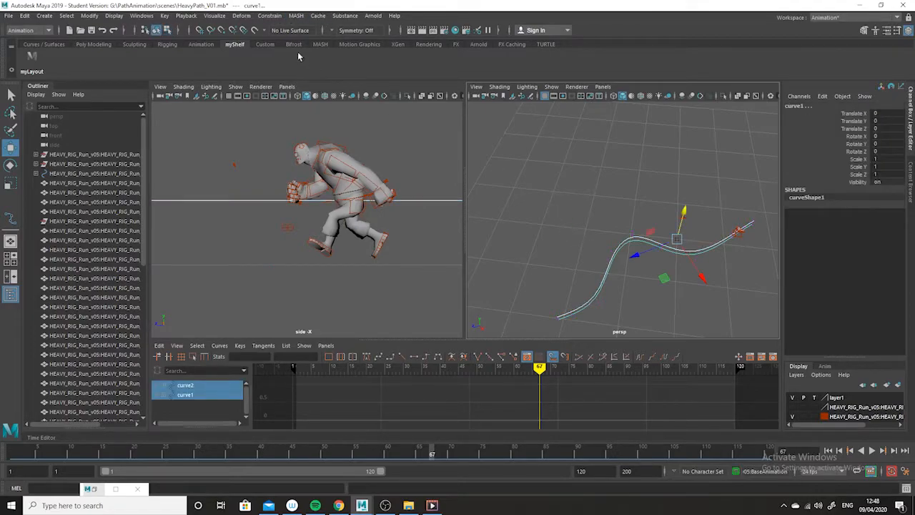
{"action": "left_click", "coordinate": [48, 30]}
{"action": "left_click", "coordinate": [43, 41]}
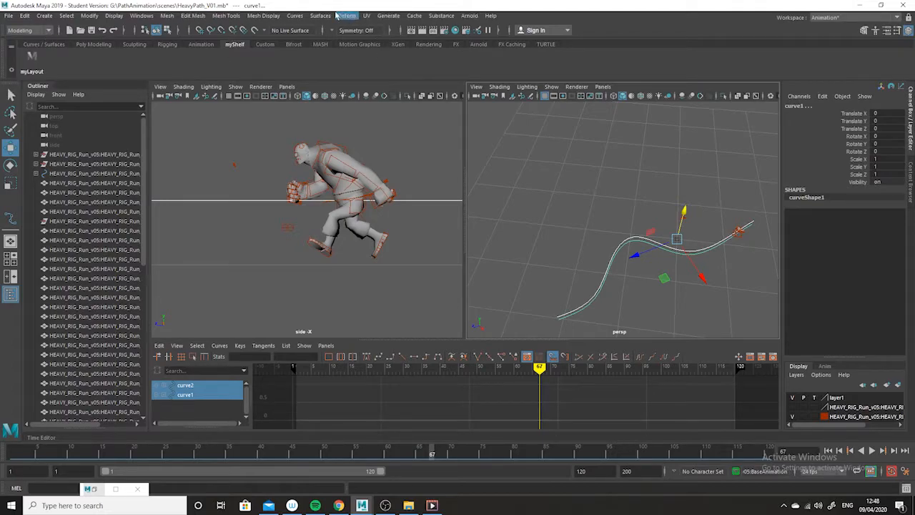
{"action": "left_click", "coordinate": [296, 18]}
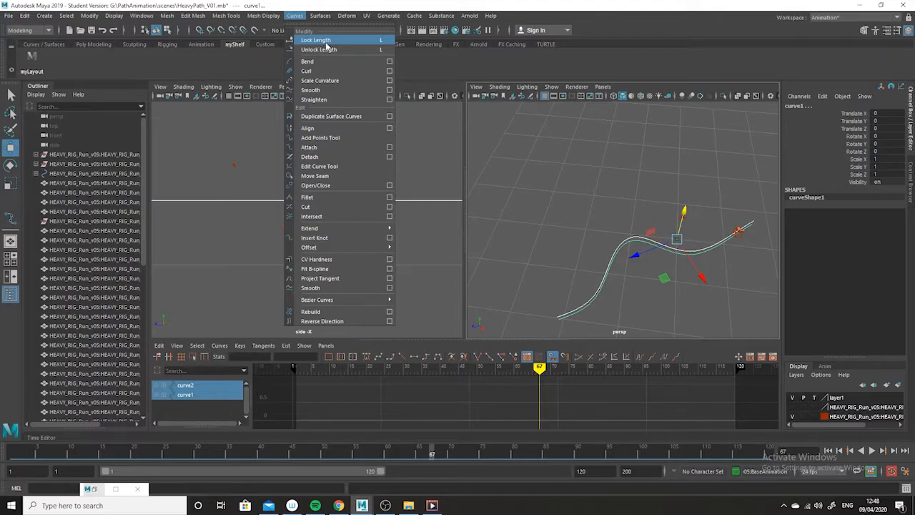
{"action": "left_click", "coordinate": [320, 40]}
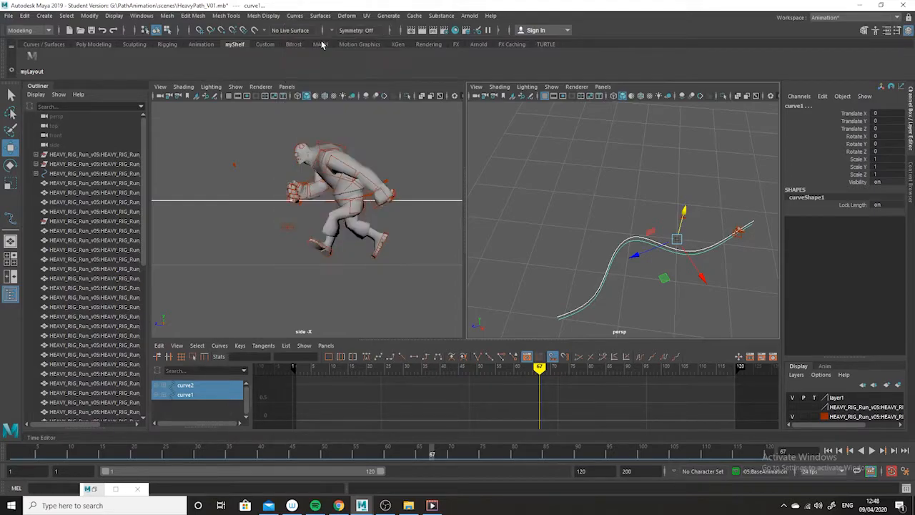
- Reshape both curves together by moving their matching cv[6] and cv[8] control vertices sideways along X
{"action": "key", "text": "F8"}
{"action": "left_click_drag", "start_coordinate": [624, 213], "coordinate": [648, 271]}
{"action": "left_click_drag", "start_coordinate": [646, 277], "coordinate": [645, 278]}
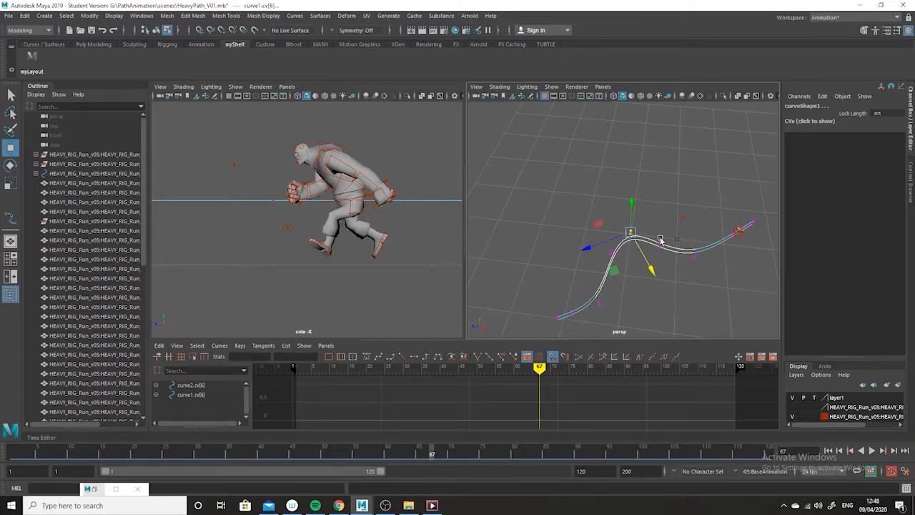
{"action": "left_click_drag", "start_coordinate": [589, 279], "coordinate": [613, 329]}
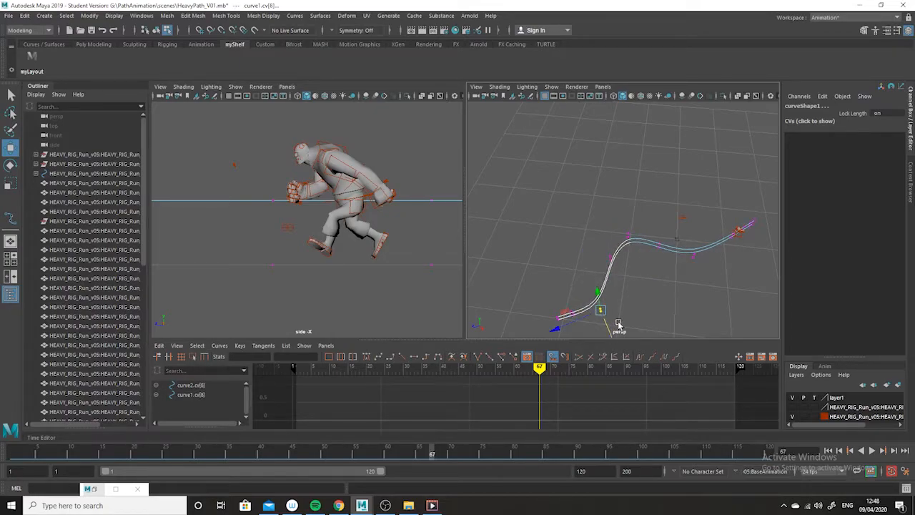
{"action": "left_click_drag", "start_coordinate": [741, 299], "coordinate": [720, 286], "text": "alt"}
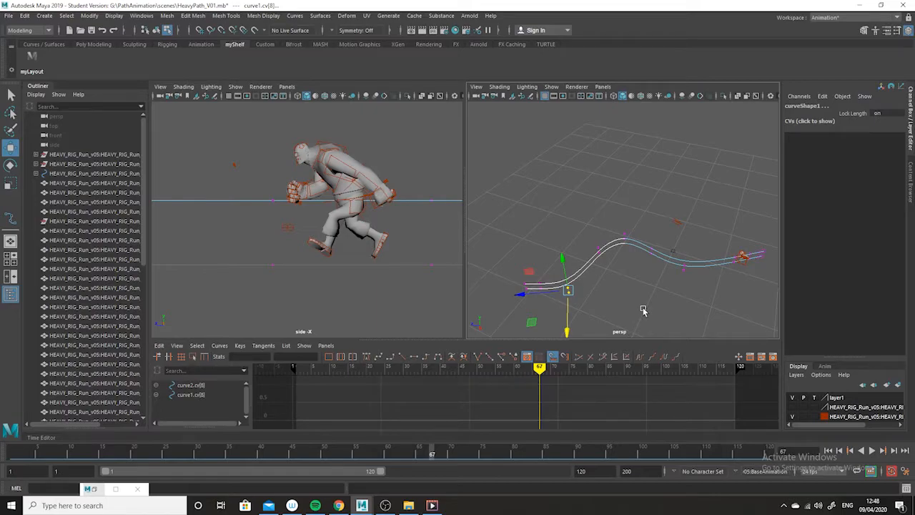
- Examine the shape and alignment of the two length-locked path curves from several angles
{"action": "left_click_drag", "start_coordinate": [701, 272], "coordinate": [658, 277], "text": "alt"}
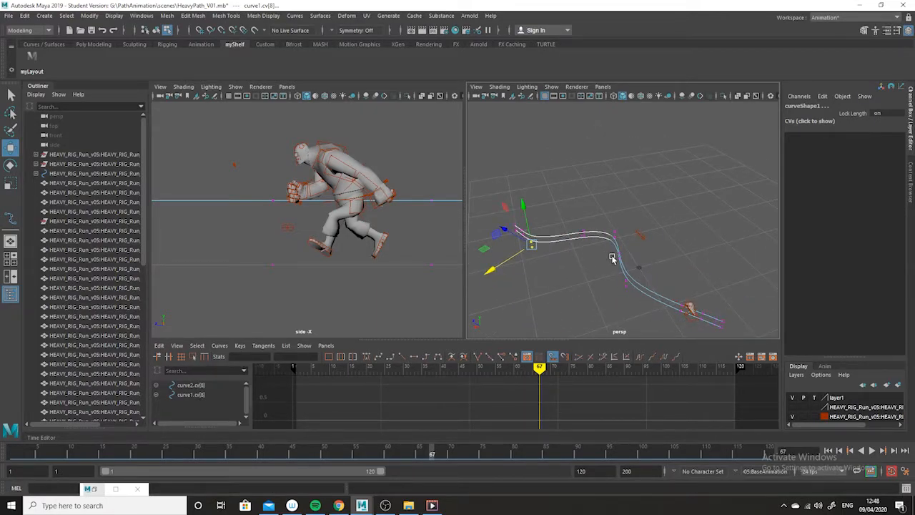
{"action": "left_click_drag", "start_coordinate": [549, 244], "coordinate": [622, 248], "text": "alt"}
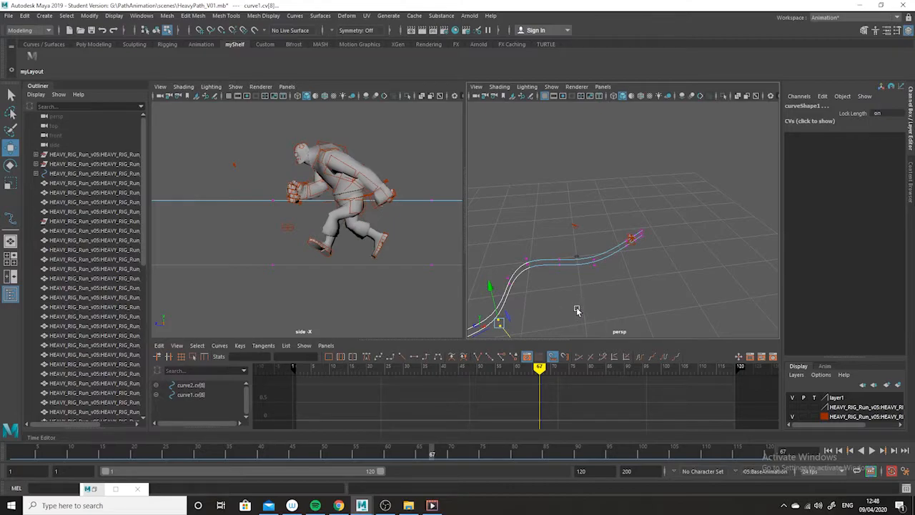
{"action": "left_click_drag", "start_coordinate": [577, 310], "coordinate": [554, 310], "text": "alt"}
{"action": "left_click_drag", "start_coordinate": [654, 281], "coordinate": [616, 301], "text": "alt"}
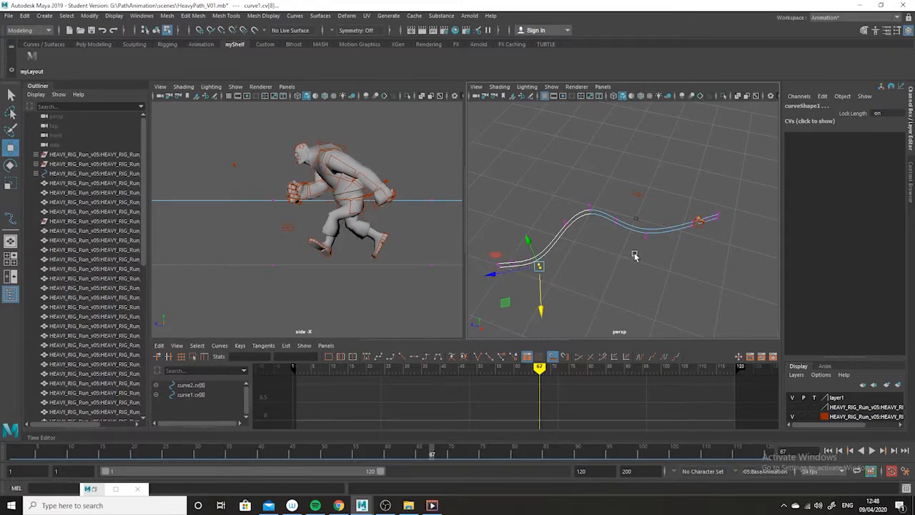
{"action": "mouse_move", "coordinate": [771, 157]}
{"action": "left_mouse_down", "text": "alt"}
{"action": "mouse_move", "coordinate": [739, 239]}
{"action": "mouse_move", "coordinate": [668, 282]}
{"action": "mouse_move", "coordinate": [678, 249]}
{"action": "left_mouse_up", "text": "alt"}
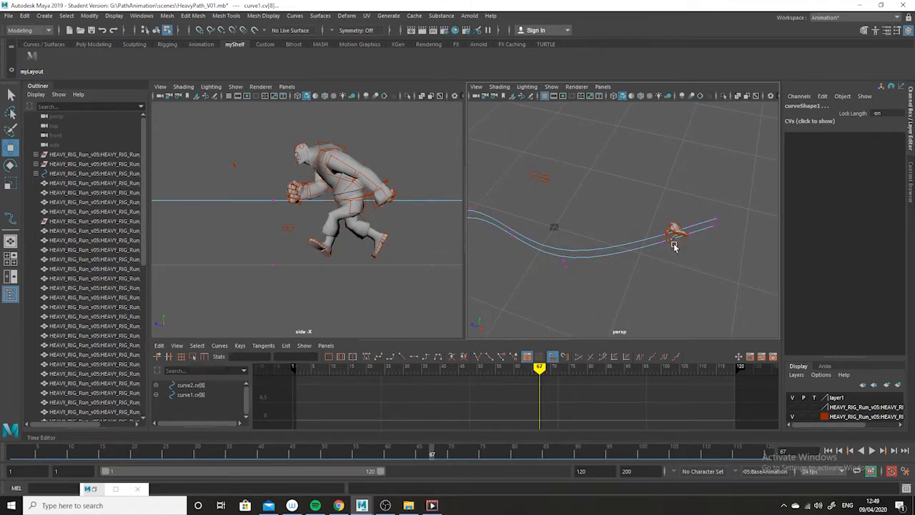
{"action": "left_click_drag", "start_coordinate": [683, 241], "coordinate": [553, 256], "text": "alt"}
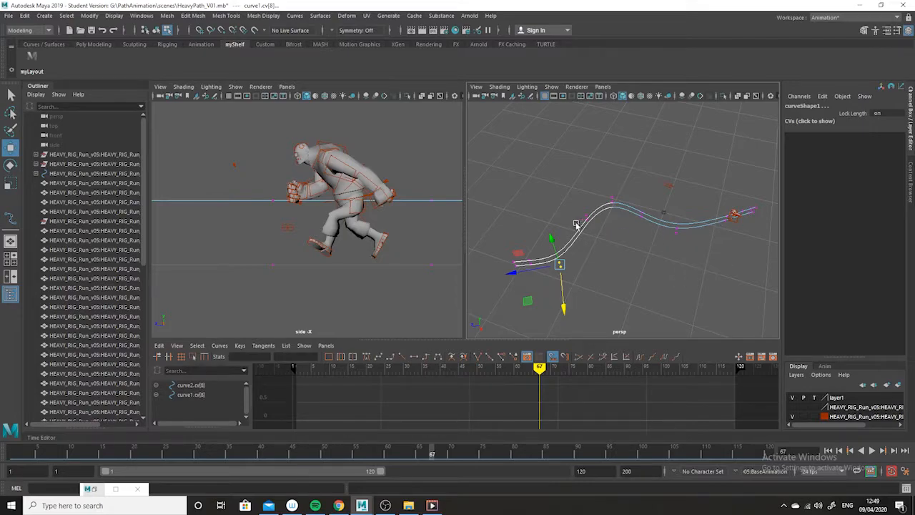
- Reshape the bends nearest the character by moving both curves' matching cv[4] and neighbouring control vertices sideways
{"action": "left_click_drag", "start_coordinate": [612, 253], "coordinate": [710, 250], "text": "alt"}
{"action": "left_click_drag", "start_coordinate": [648, 254], "coordinate": [619, 267], "text": "alt"}
{"action": "left_click_drag", "start_coordinate": [673, 244], "coordinate": [672, 239]}
{"action": "left_click_drag", "start_coordinate": [658, 153], "coordinate": [704, 148]}
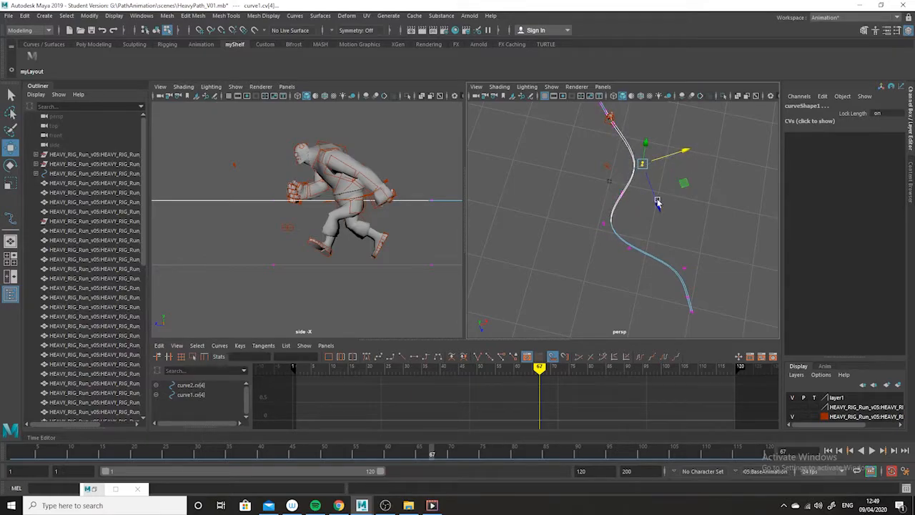
{"action": "left_click_drag", "start_coordinate": [619, 220], "coordinate": [599, 233]}
{"action": "left_click_drag", "start_coordinate": [646, 208], "coordinate": [645, 212]}
{"action": "mouse_move", "coordinate": [678, 141]}
{"action": "left_mouse_down"}
{"action": "mouse_move", "coordinate": [628, 181]}
{"action": "mouse_move", "coordinate": [686, 148]}
{"action": "left_mouse_up"}
{"action": "left_click", "coordinate": [725, 249]}
- Return both path curves from component editing to object mode
{"action": "left_click_drag", "start_coordinate": [725, 250], "coordinate": [639, 317], "text": "alt"}
{"action": "mouse_move", "coordinate": [650, 266]}
{"action": "left_mouse_down", "text": "alt"}
{"action": "mouse_move", "coordinate": [694, 282]}
{"action": "mouse_move", "coordinate": [652, 279]}
{"action": "left_mouse_up", "text": "alt"}
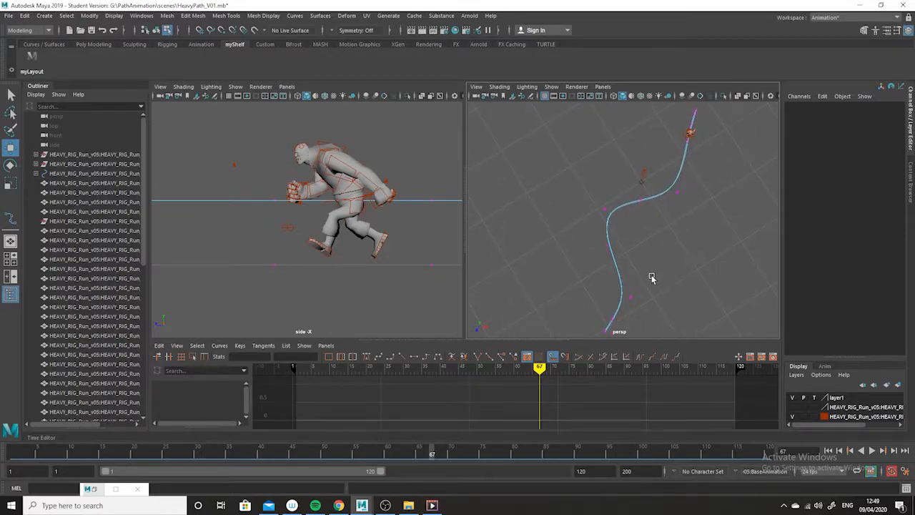
{"action": "key", "text": "F8"}
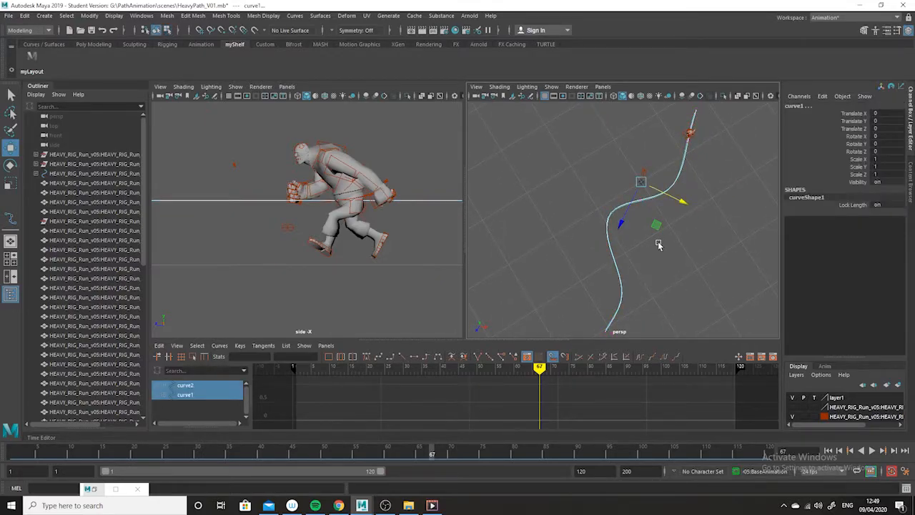